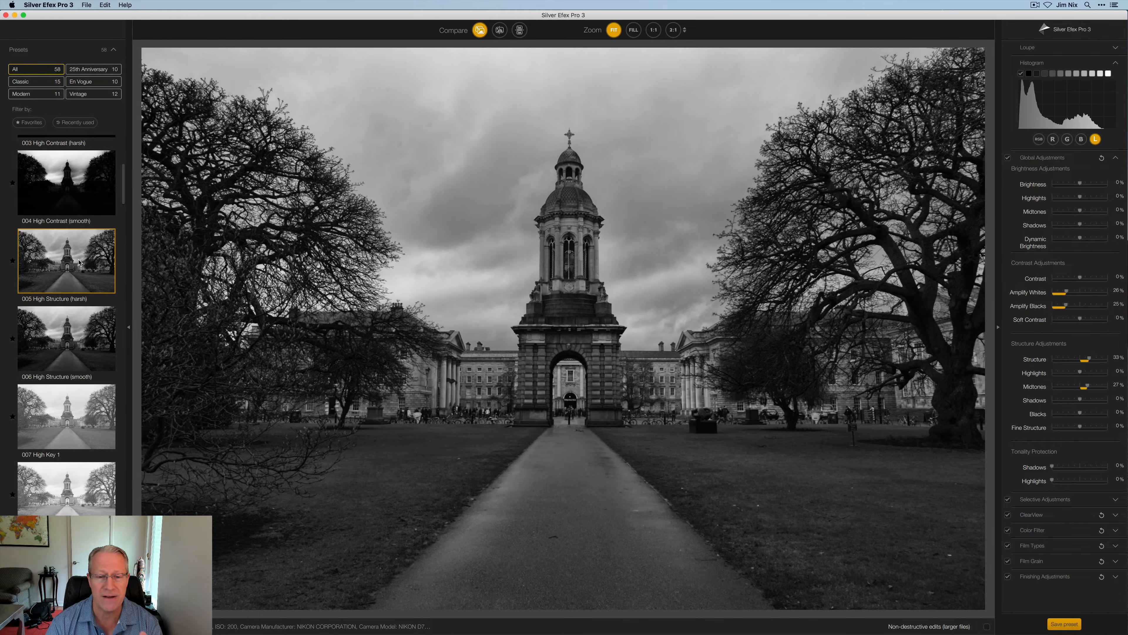
# Step: Browse the preset list and apply the 015 Full Dynamic (harsh) preset to the photo
pyautogui.scroll(-10, 79, 262)
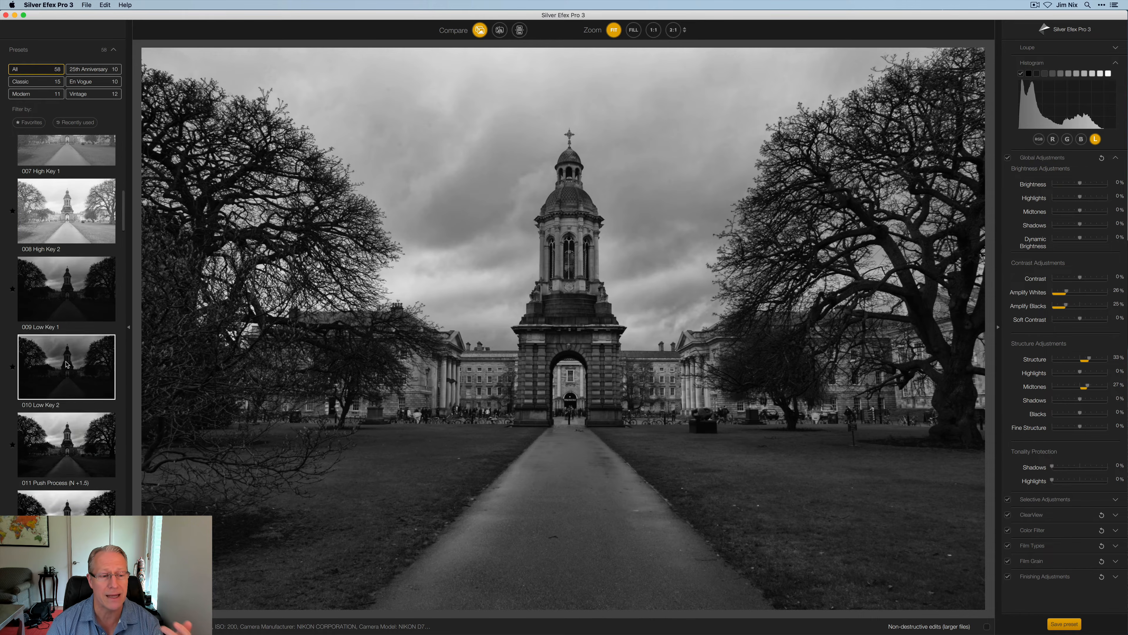
pyautogui.scroll(-4, 66, 363)
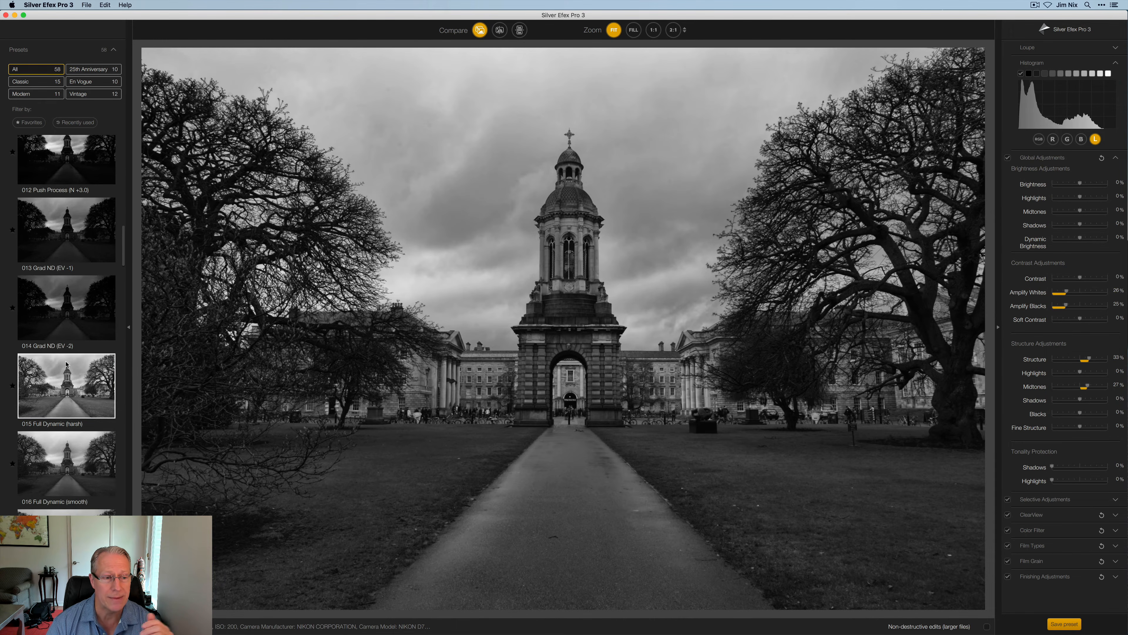
pyautogui.click(75, 393)
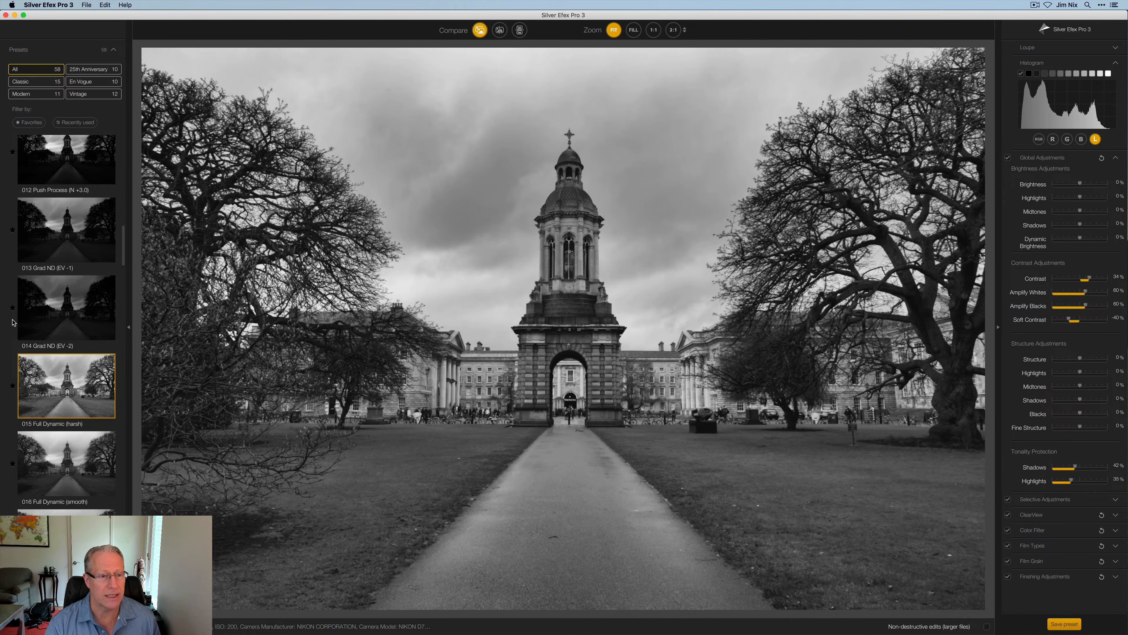
# Step: Apply the 000 Neutral preset to the photo and hide the preset browser
pyautogui.scroll(10, 66, 245)
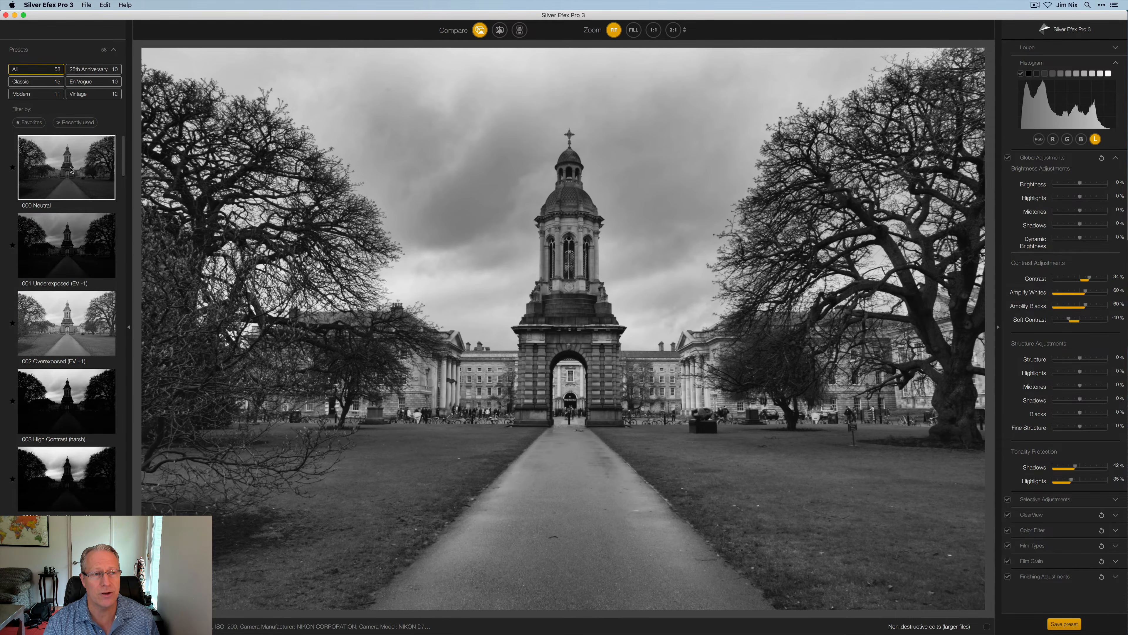
pyautogui.click(70, 169)
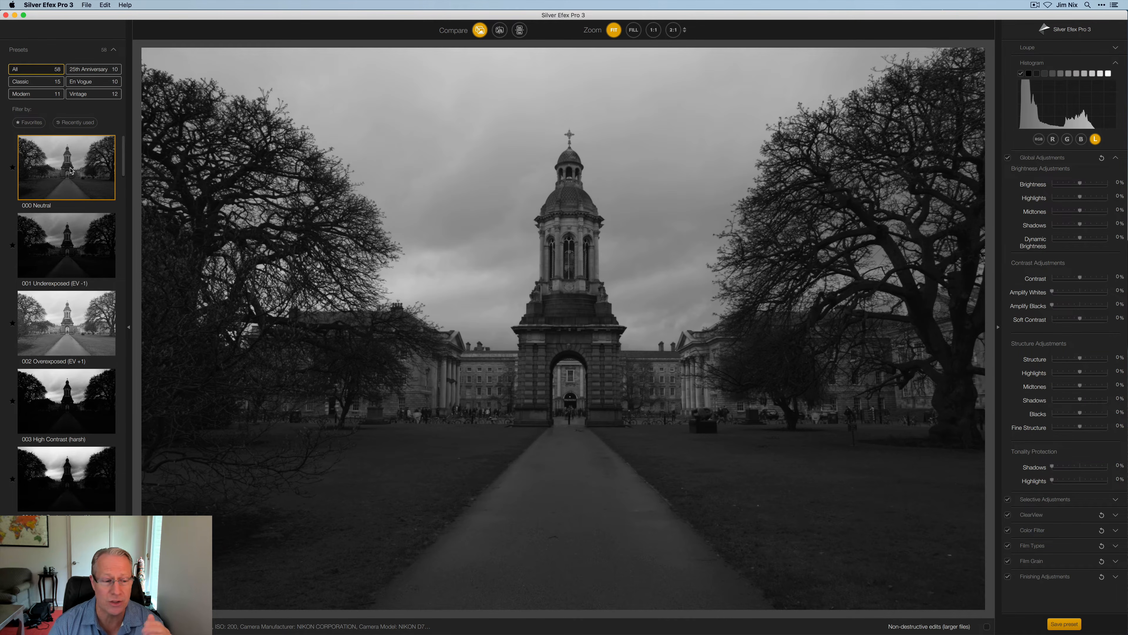
pyautogui.click(130, 329)
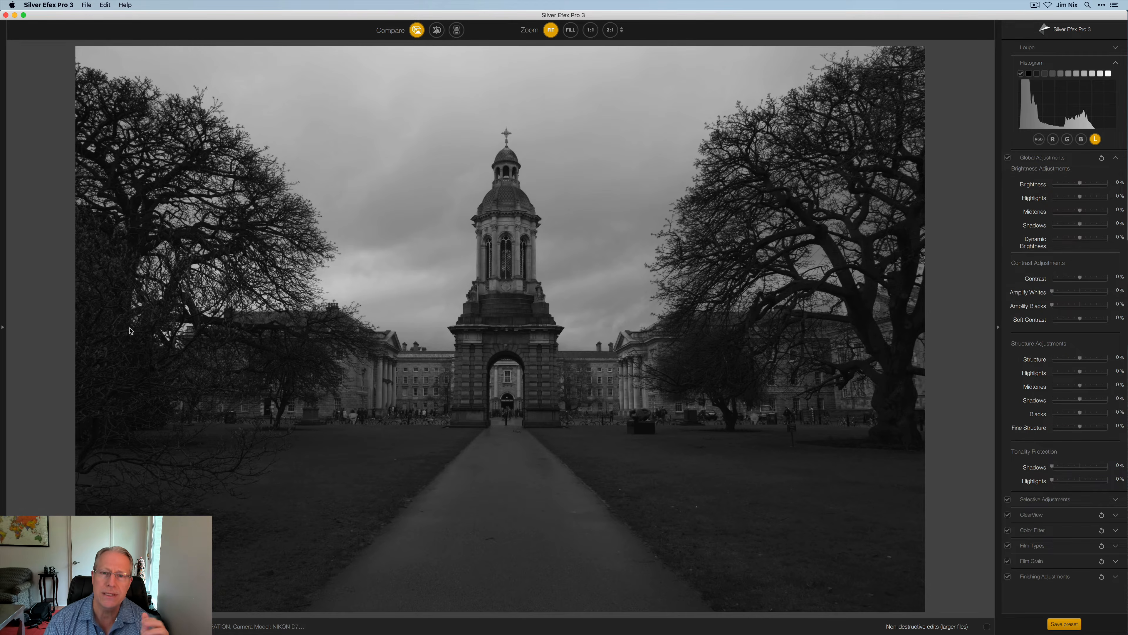
# Step: Collapse the Global Adjustments and examine a pinned detail of the tower in the Loupe, closing the Loupe again
pyautogui.click(1073, 160)
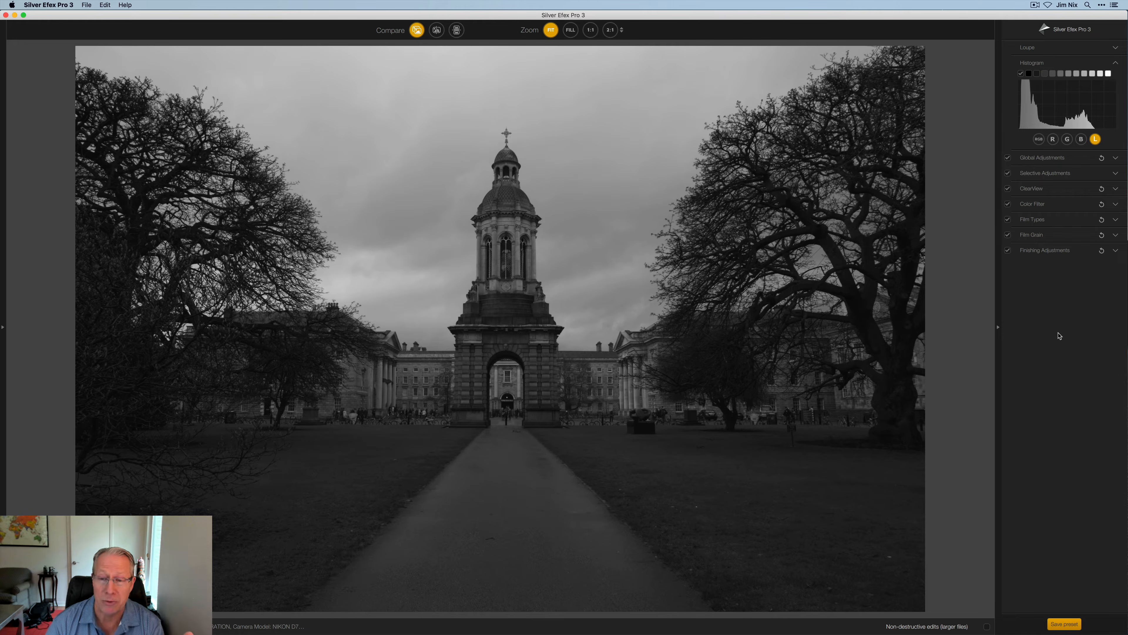
pyautogui.click(1054, 53)
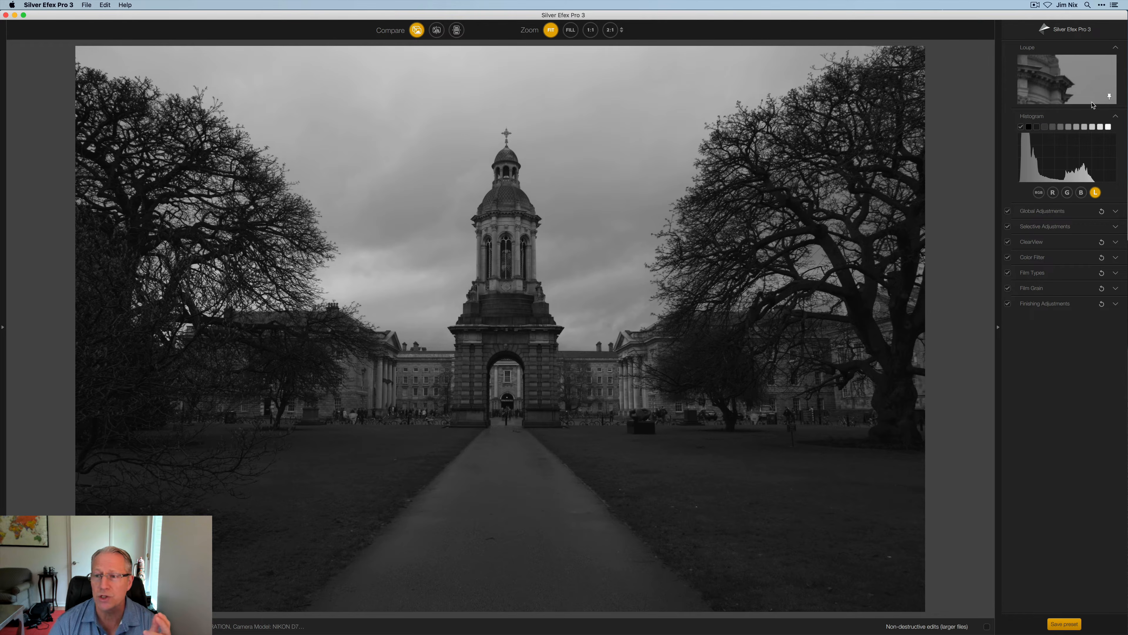
pyautogui.click(1109, 97)
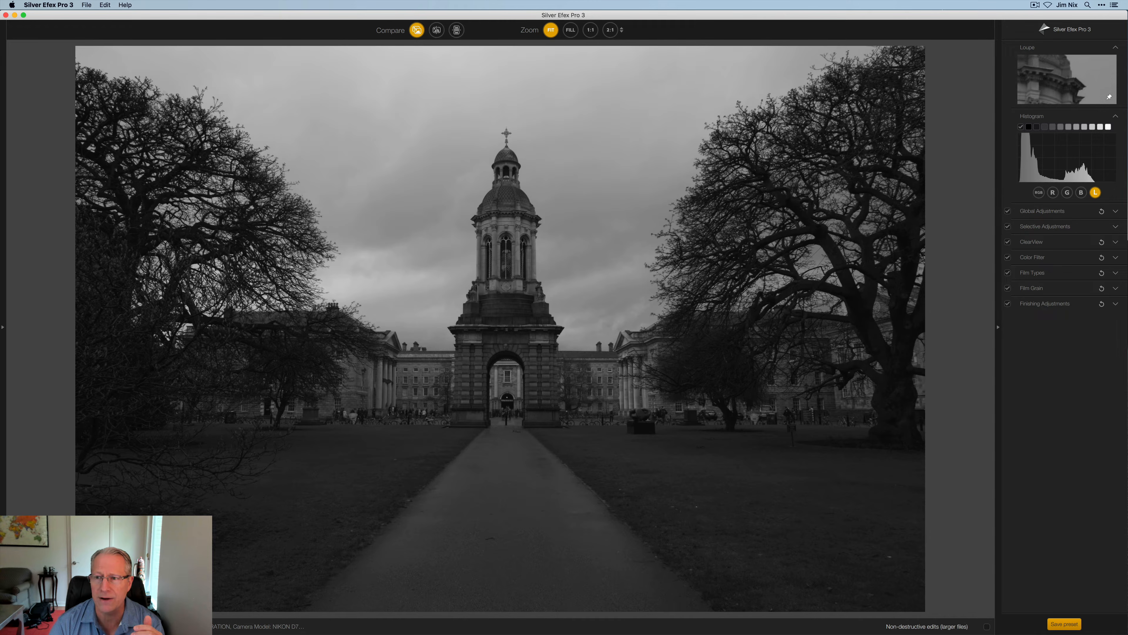
pyautogui.click(536, 218)
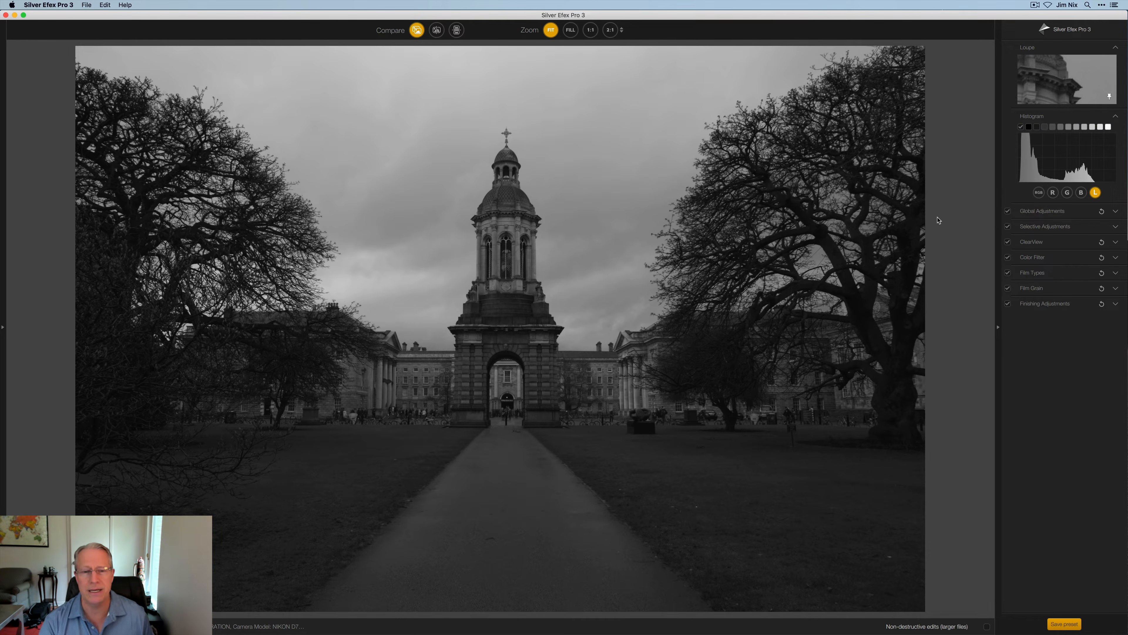
pyautogui.click(1068, 48)
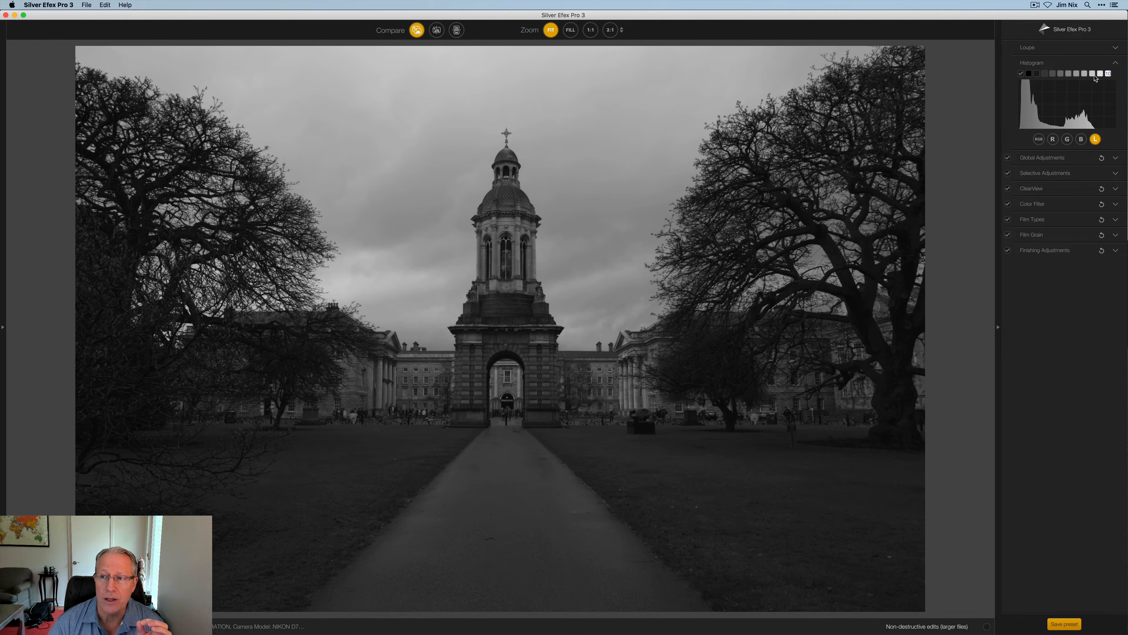
# Step: Set the global Contrast to 100%, preview a bright tonal zone on the image, and return Contrast to 0%
pyautogui.moveTo(1076, 77)
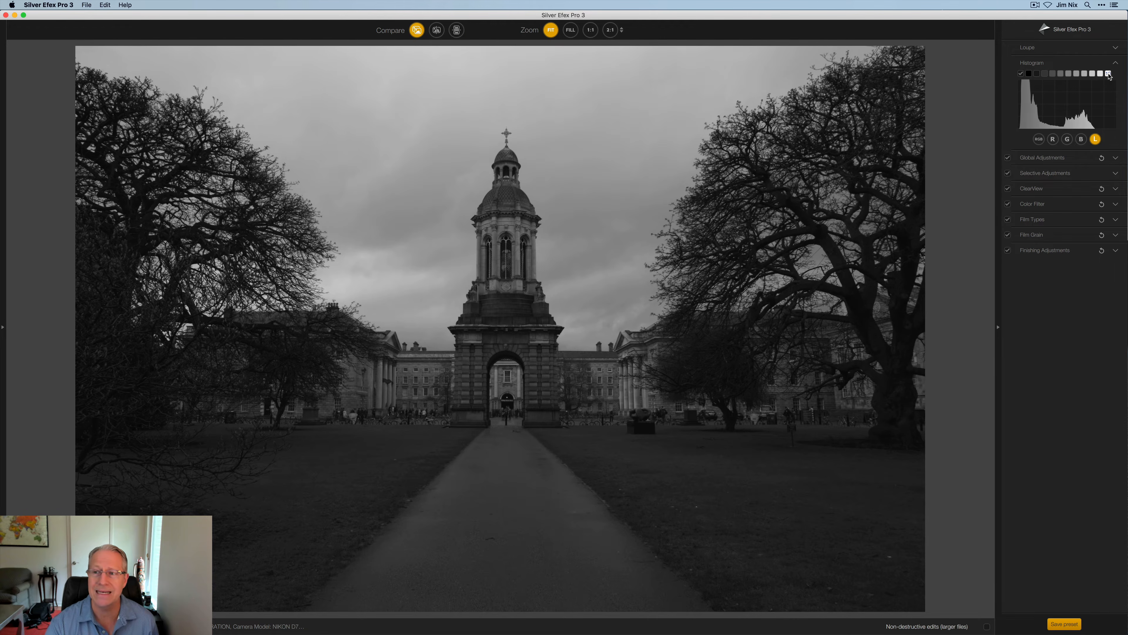
pyautogui.click(1039, 161)
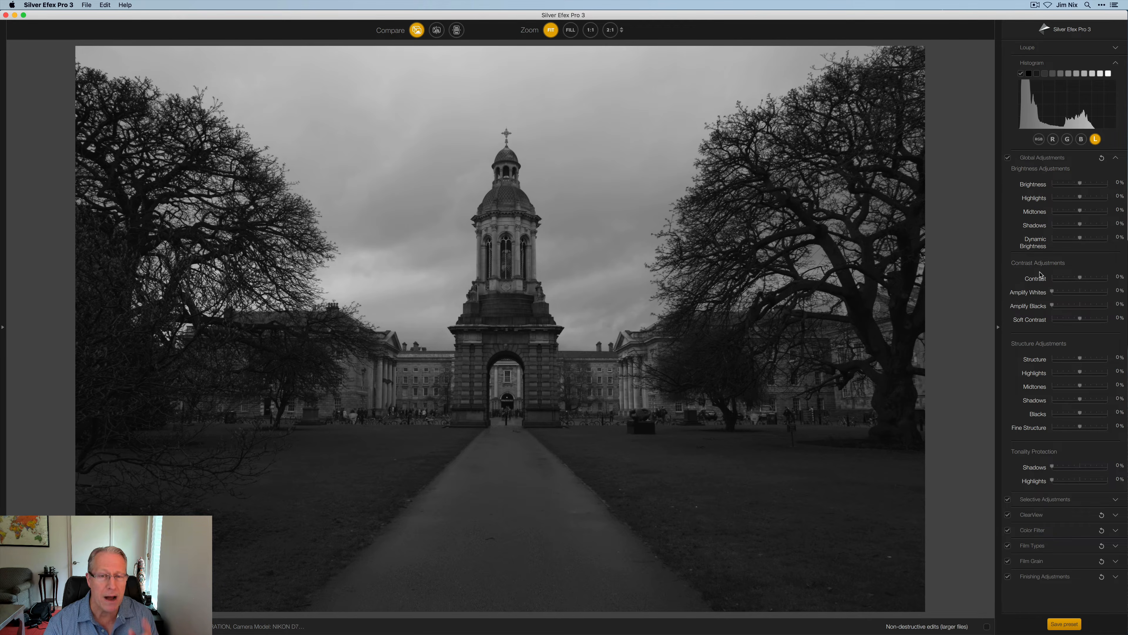
pyautogui.moveTo(1082, 279); pyautogui.dragTo(1117, 278)
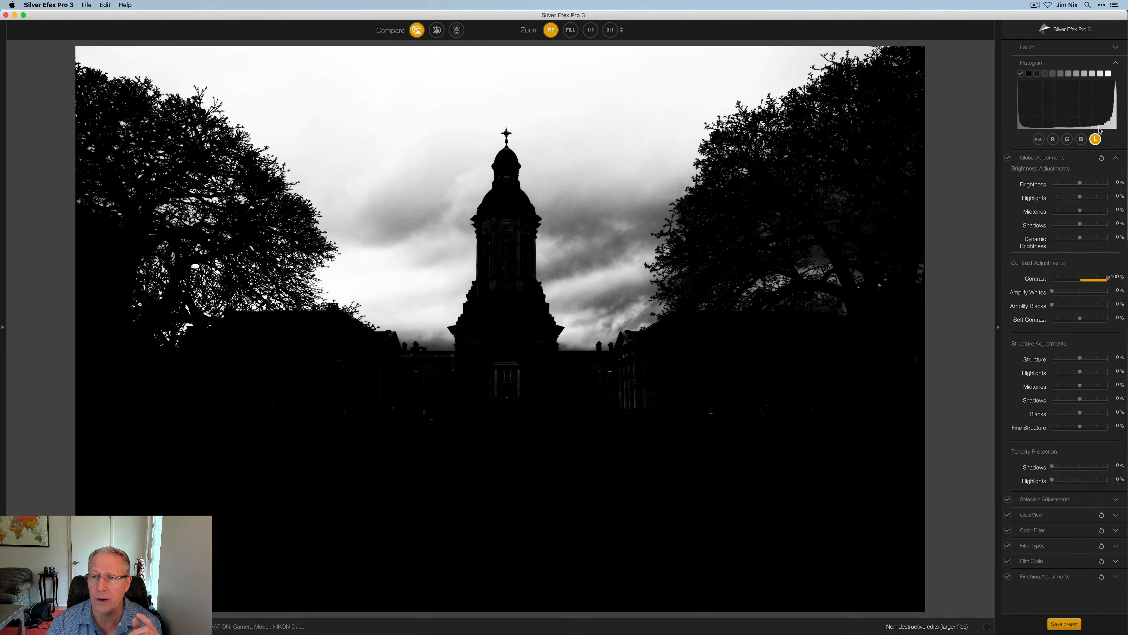
pyautogui.click(1093, 75)
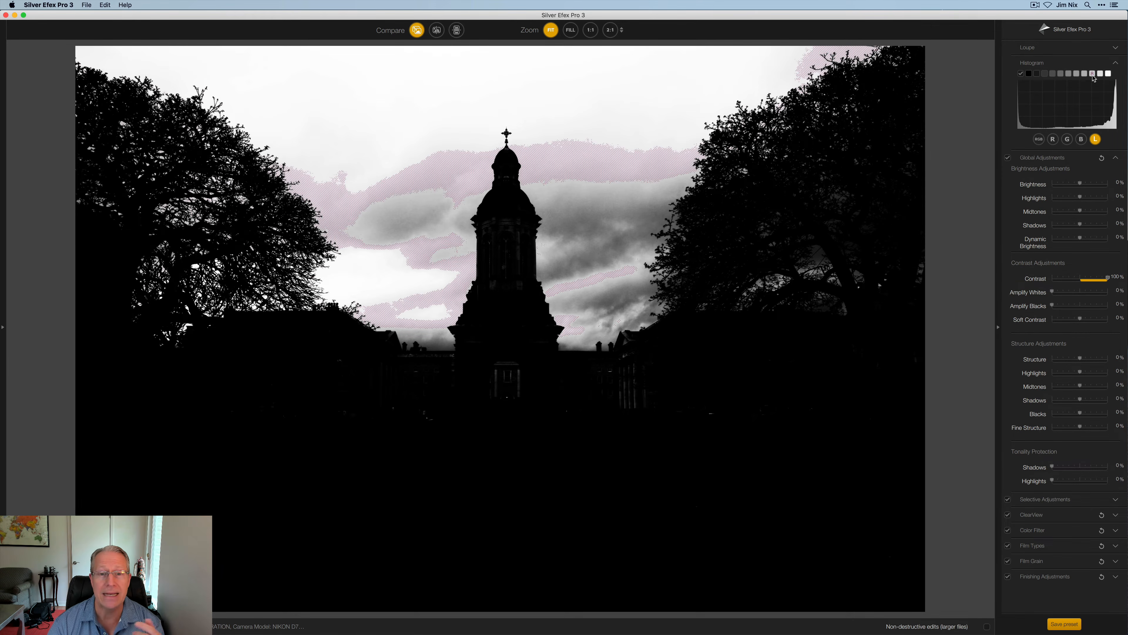
pyautogui.moveTo(1100, 77)
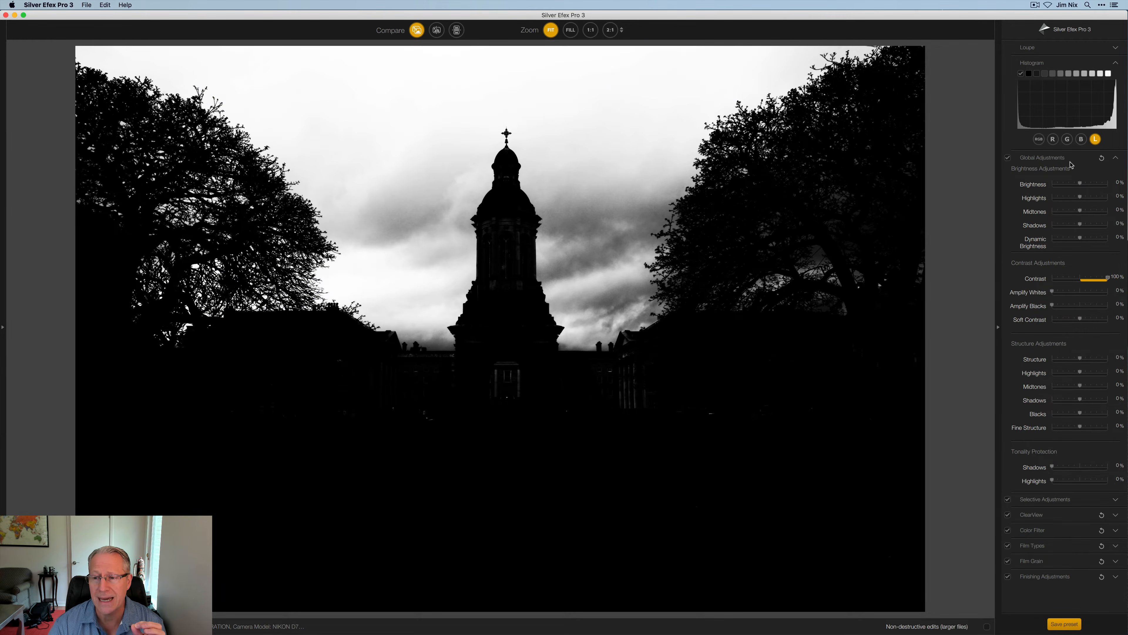
pyautogui.moveTo(1108, 279); pyautogui.dragTo(1080, 272)
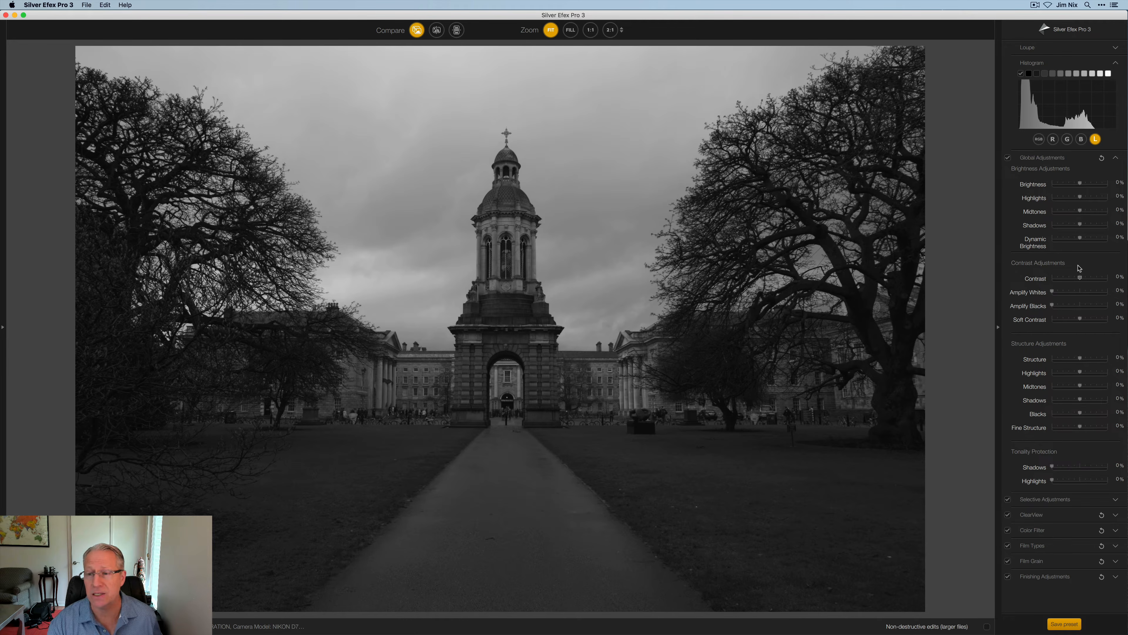
# Step: Collapse the Histogram and set Brightness to -1% and Dynamic Brightness to 66%
pyautogui.click(1063, 61)
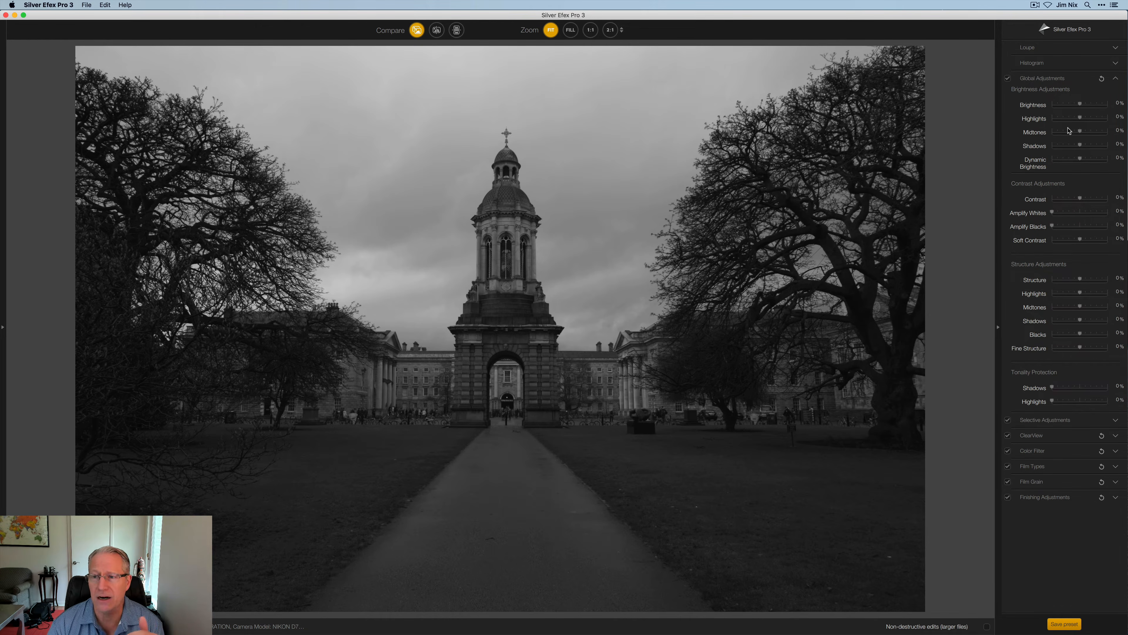
pyautogui.moveTo(1078, 106); pyautogui.dragTo(1081, 106)
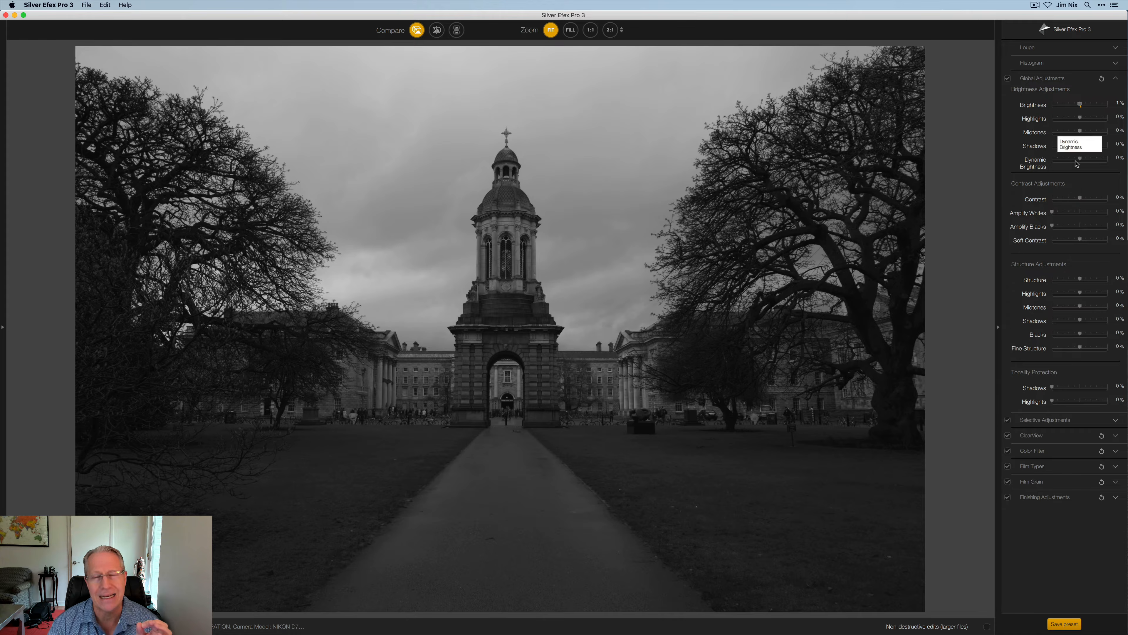
pyautogui.moveTo(1076, 164); pyautogui.dragTo(1099, 159)
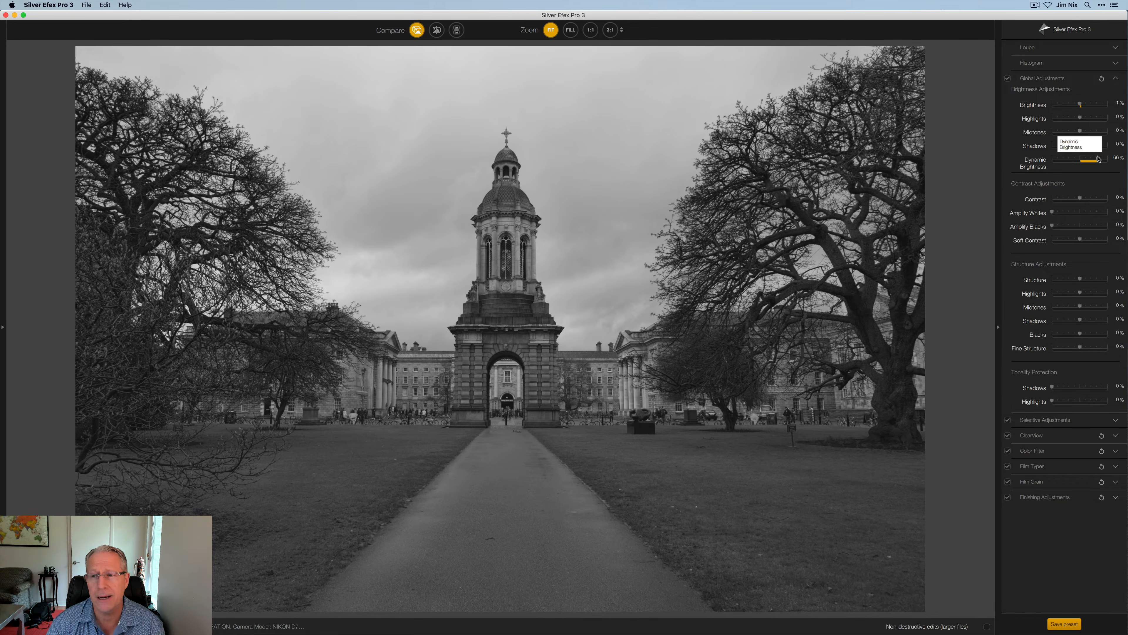
# Step: Compare the photo with and without the brightness edits, and reset the Global Adjustments
pyautogui.click(417, 31)
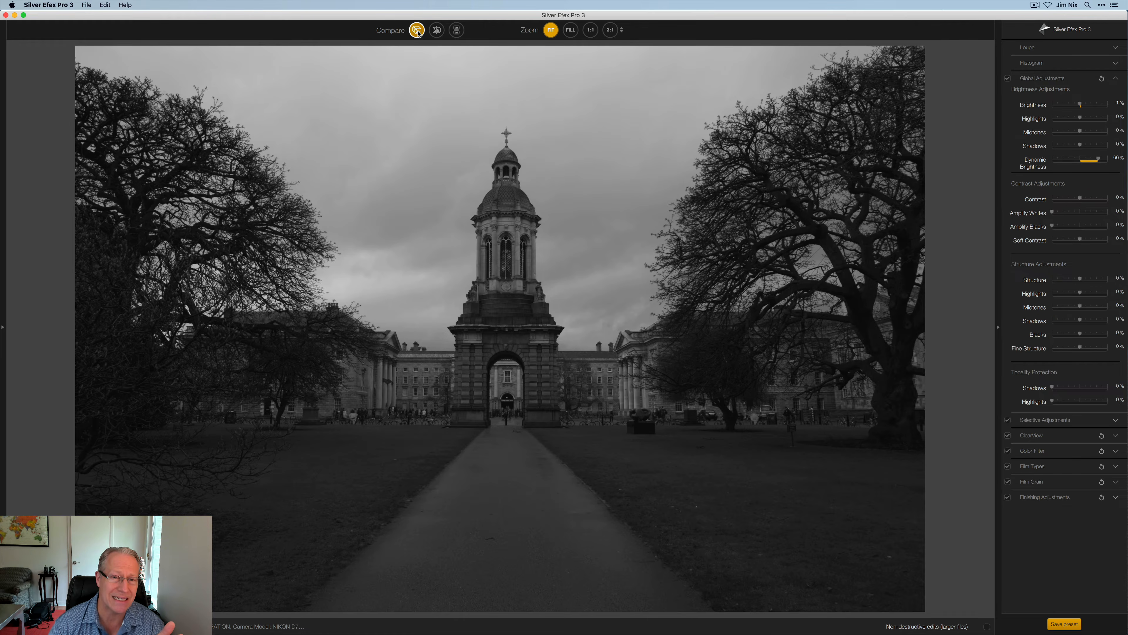
pyautogui.click(417, 32)
pyautogui.click(418, 31)
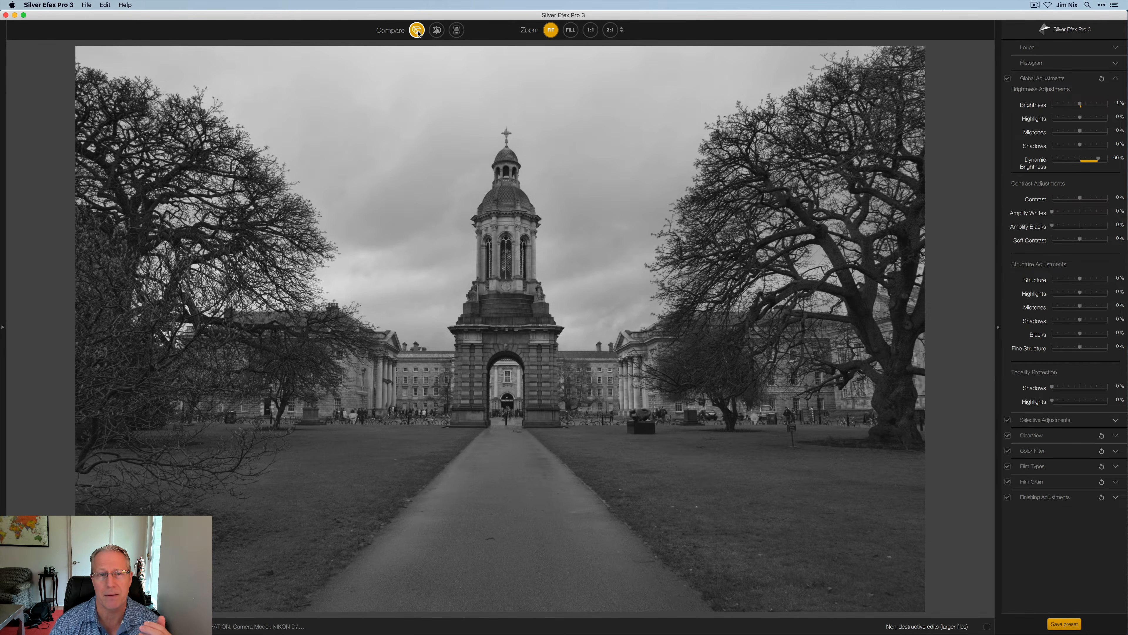
pyautogui.click(417, 31)
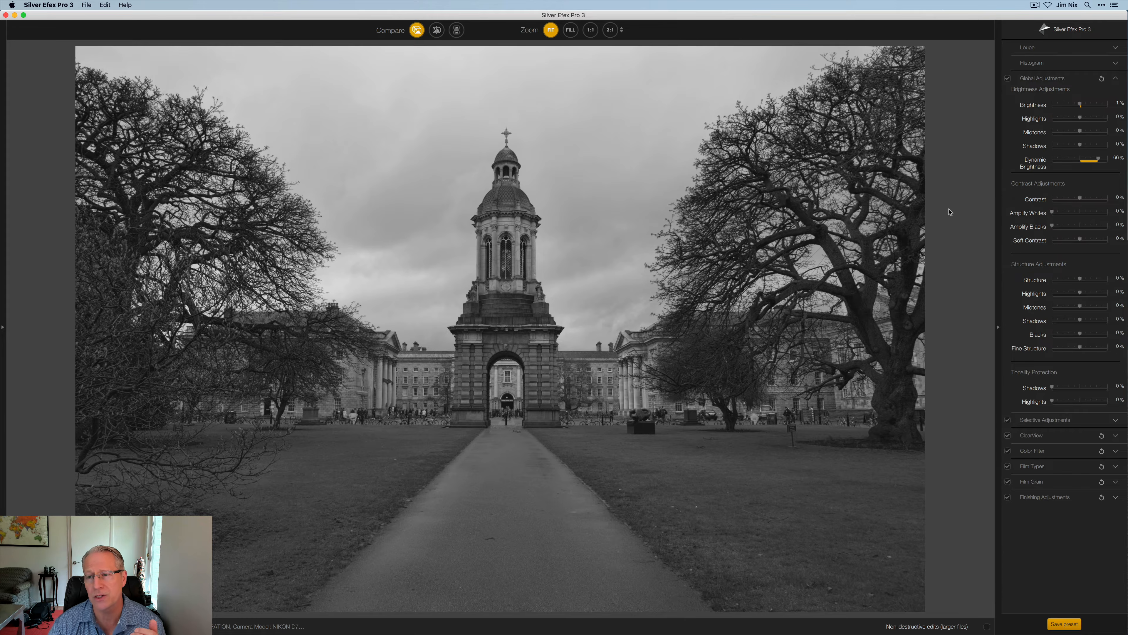
pyautogui.click(1101, 79)
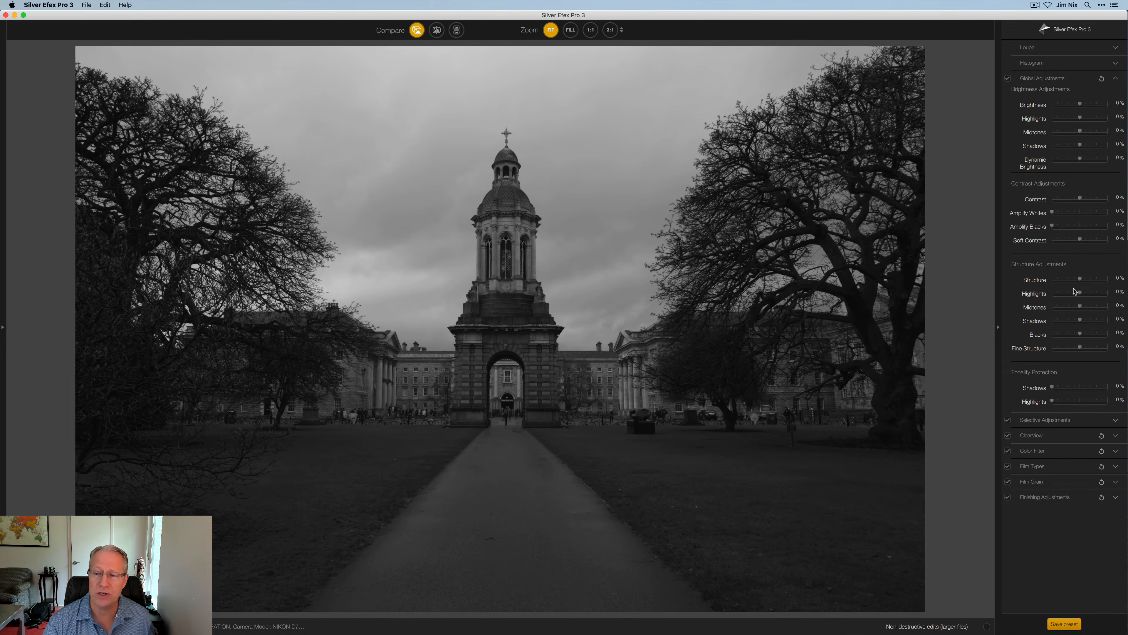
# Step: Set Dynamic Brightness to 68%, Structure to 42%, structure Midtones to 76%, structure Shadows to 66% and Fine Structure to 57%
pyautogui.moveTo(1081, 280); pyautogui.dragTo(1092, 280)
pyautogui.moveTo(1081, 159); pyautogui.dragTo(1097, 159)
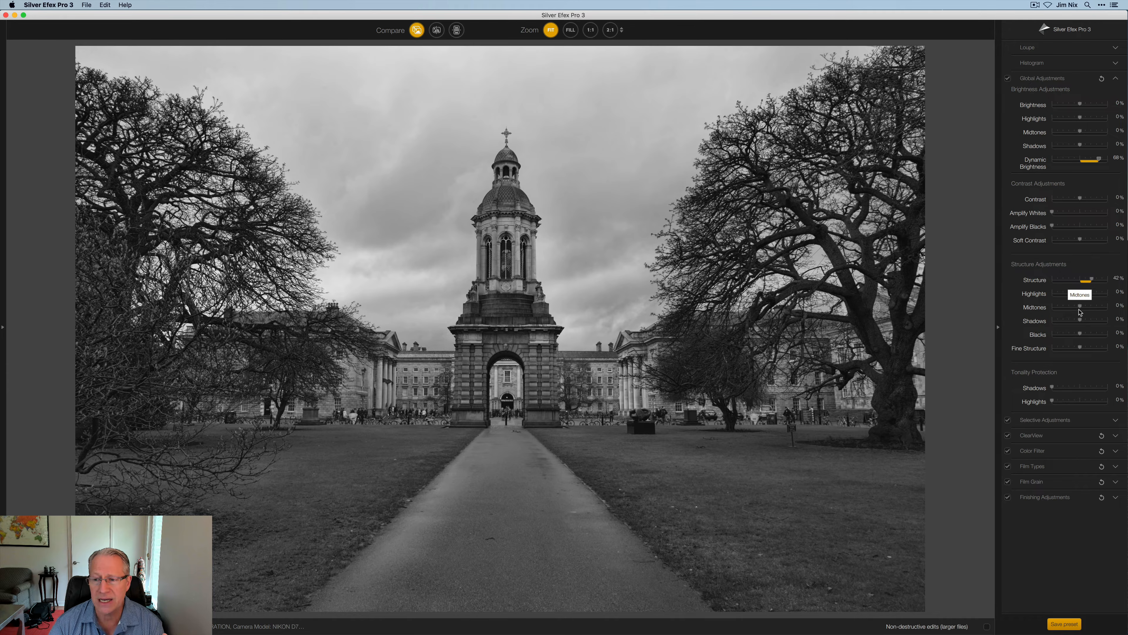
pyautogui.moveTo(1080, 308); pyautogui.dragTo(1095, 347)
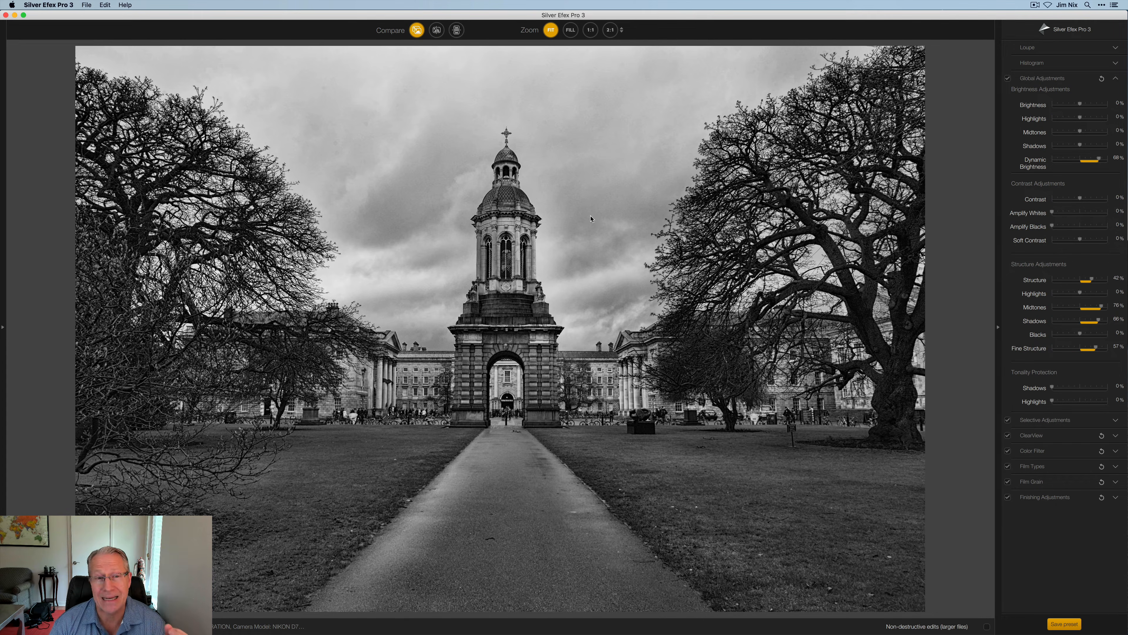
# Step: Compare the structure edits with the original, and reset and collapse the Global Adjustments
pyautogui.click(416, 31)
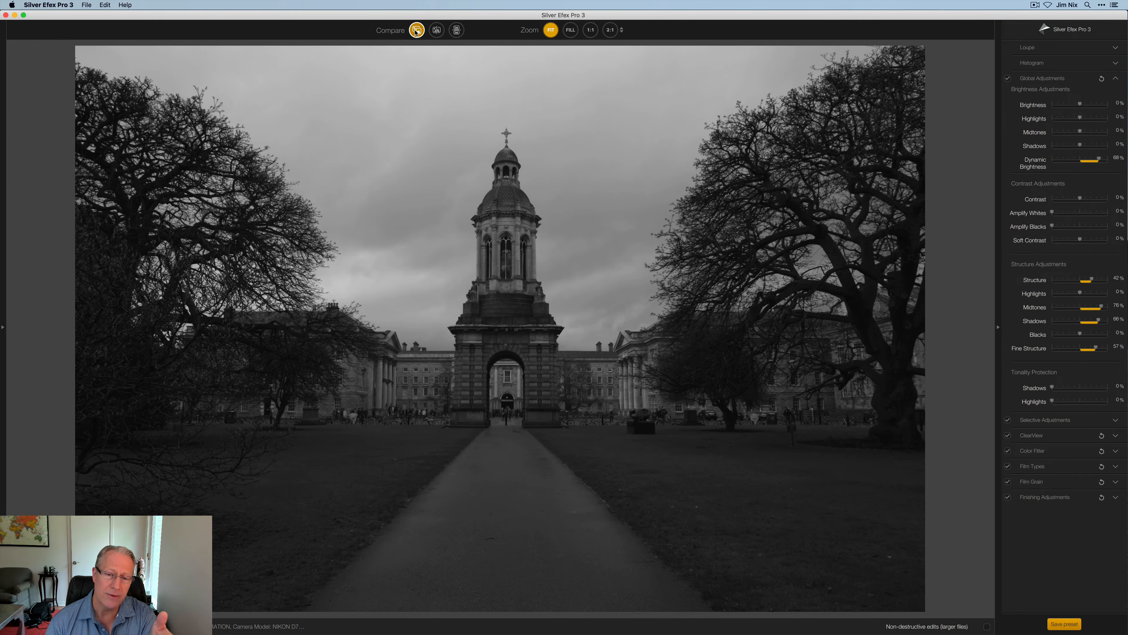
pyautogui.click(416, 30)
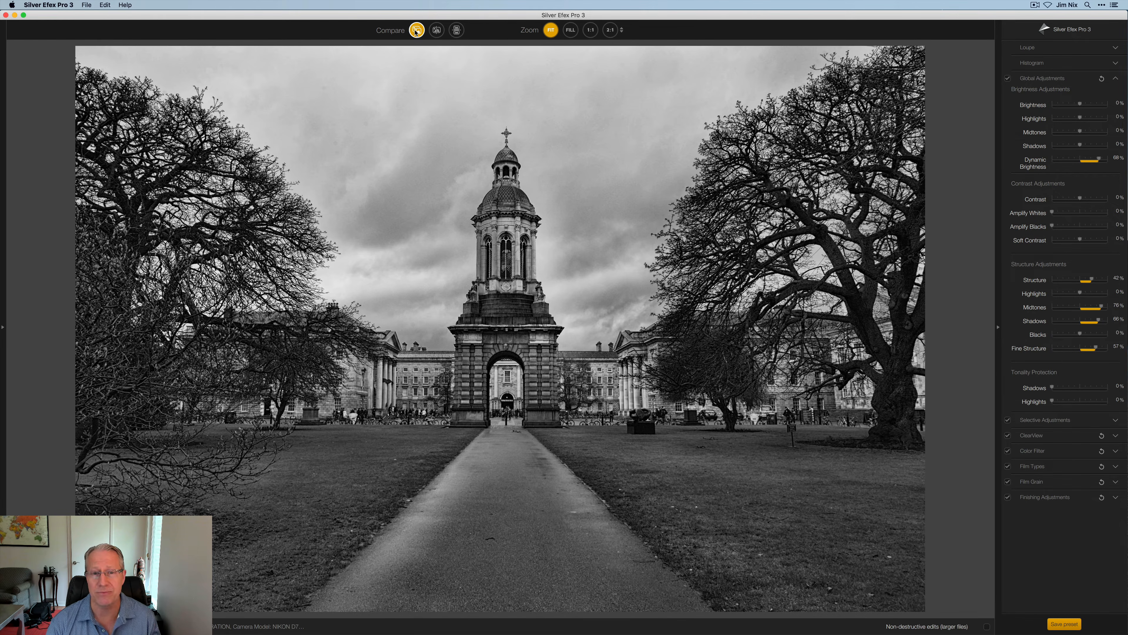
pyautogui.click(1101, 78)
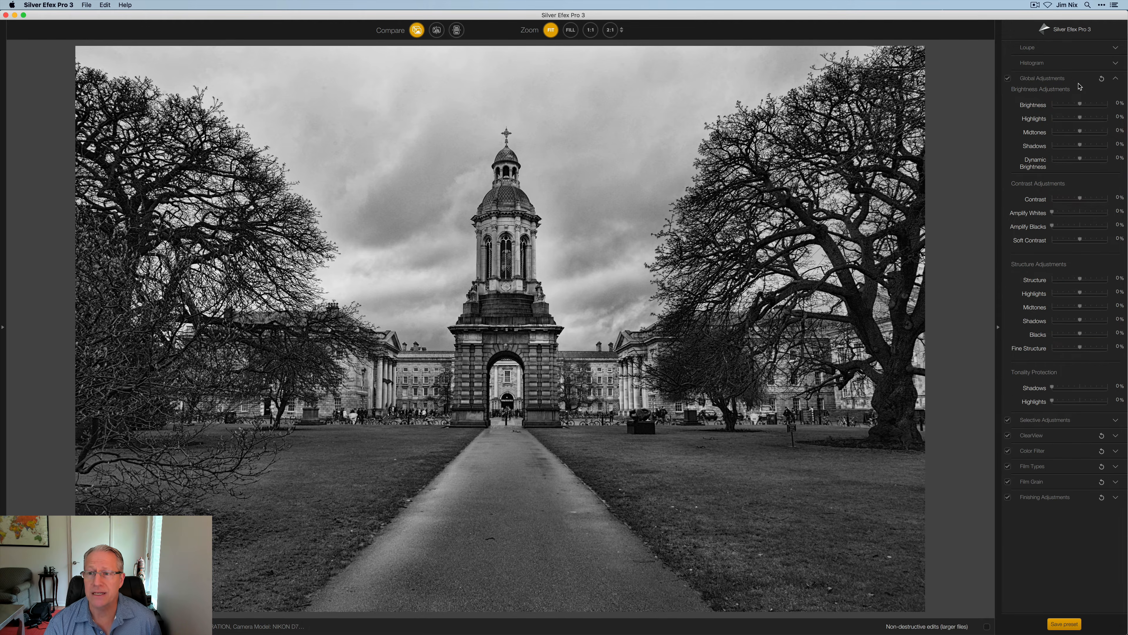
pyautogui.click(1060, 79)
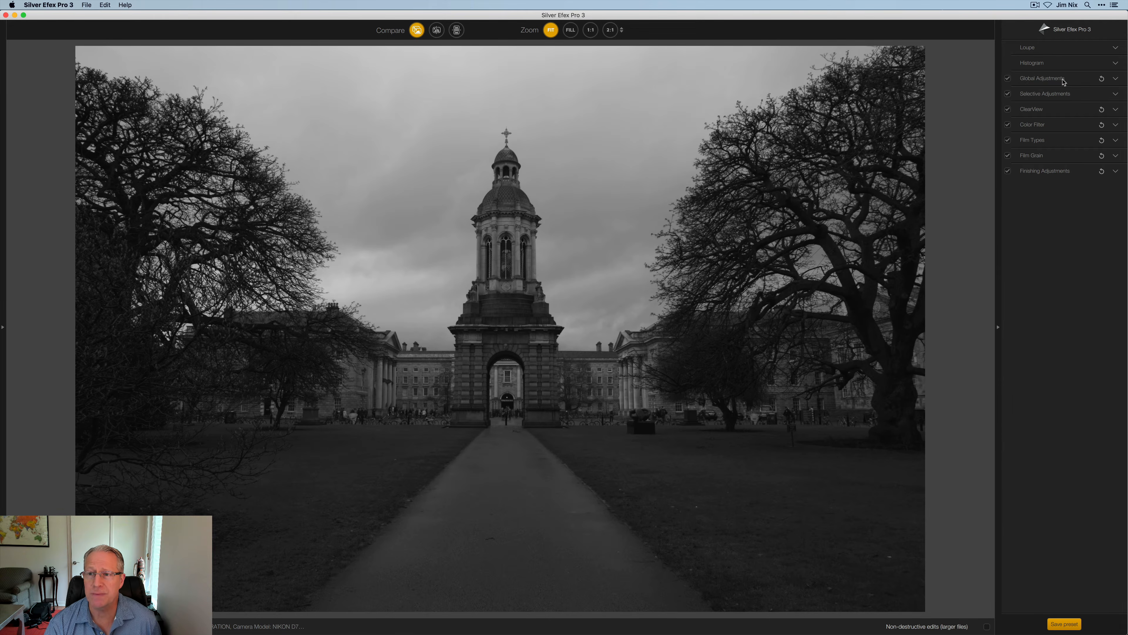
# Step: Add a control point just above the central tower's arch, enlarge its area of effect, and display its mask
pyautogui.click(1052, 96)
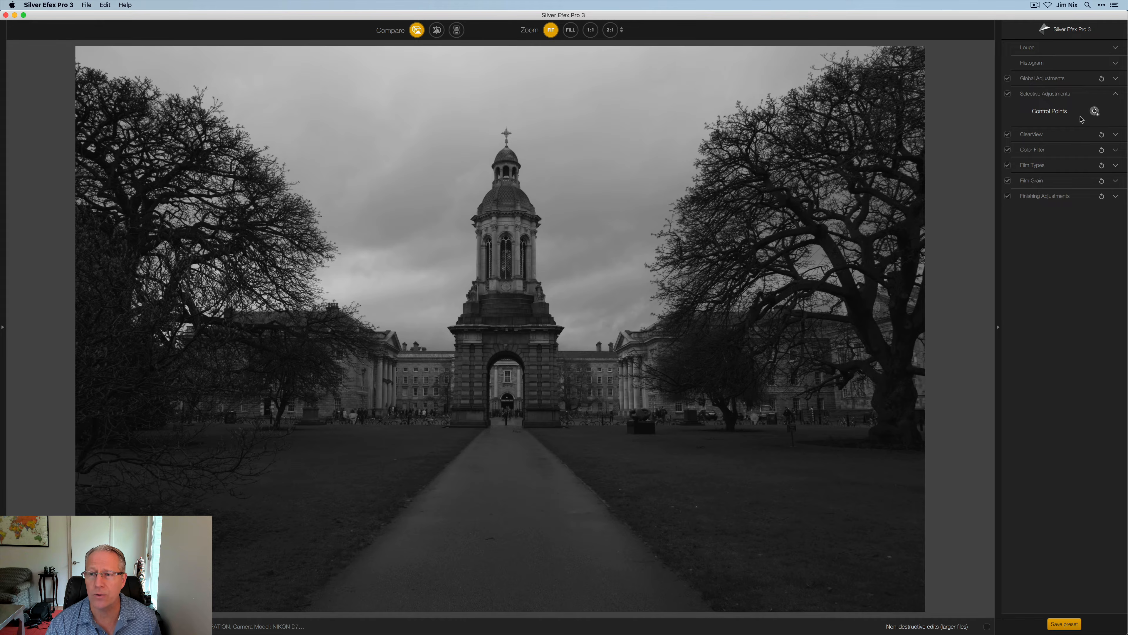
pyautogui.click(1091, 111)
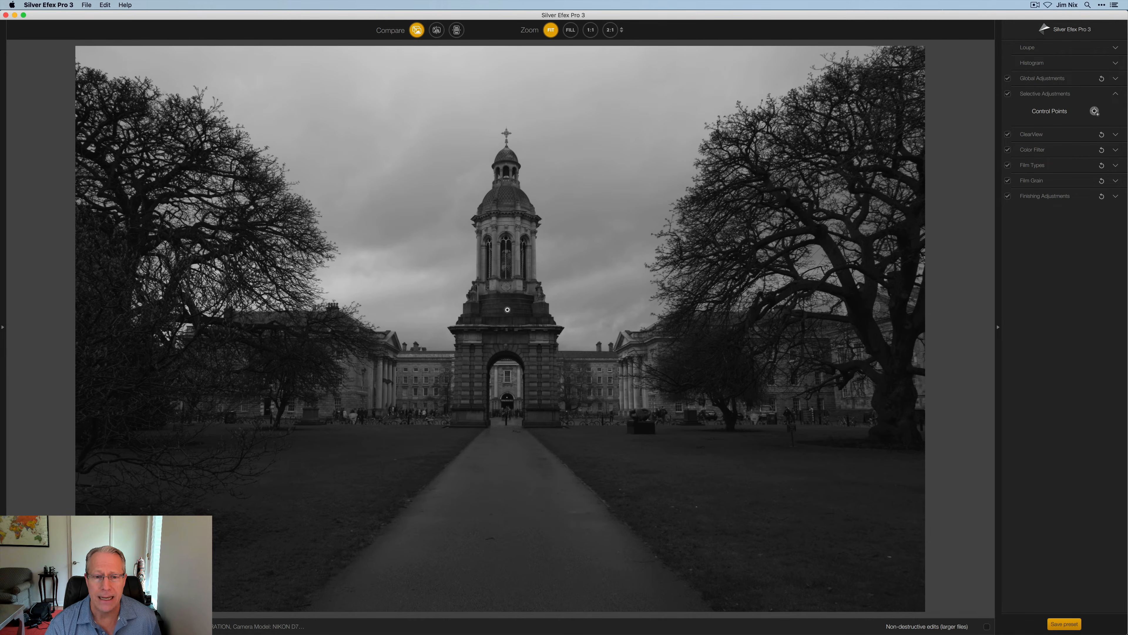
pyautogui.click(507, 314)
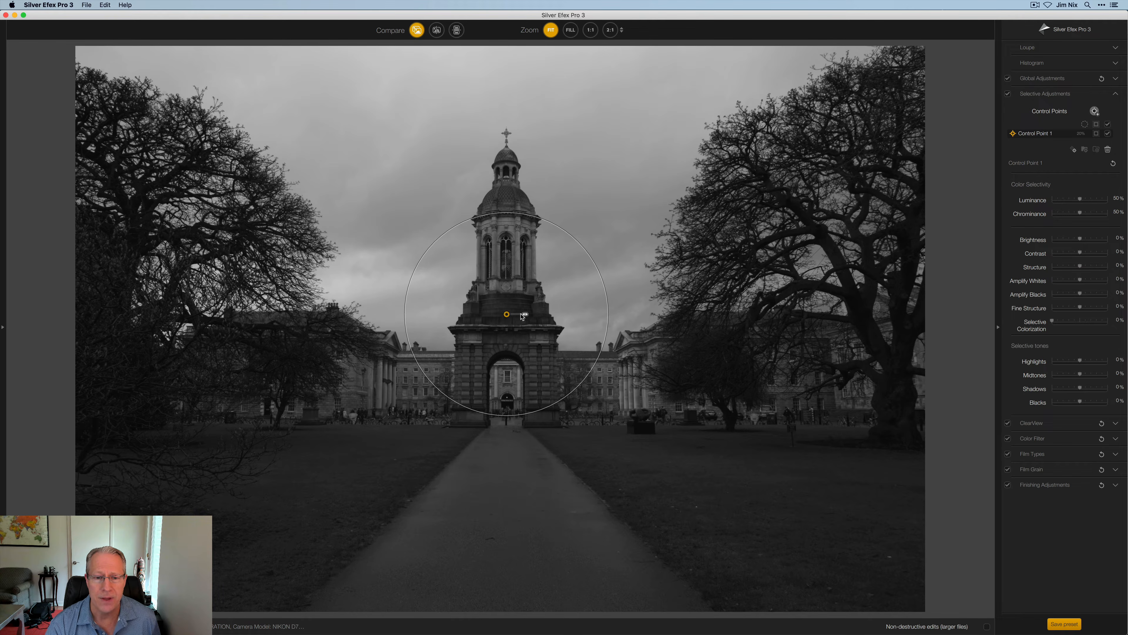
pyautogui.moveTo(525, 315)
pyautogui.mouseDown()
pyautogui.moveTo(538, 316)
pyautogui.moveTo(509, 310)
pyautogui.mouseUp()
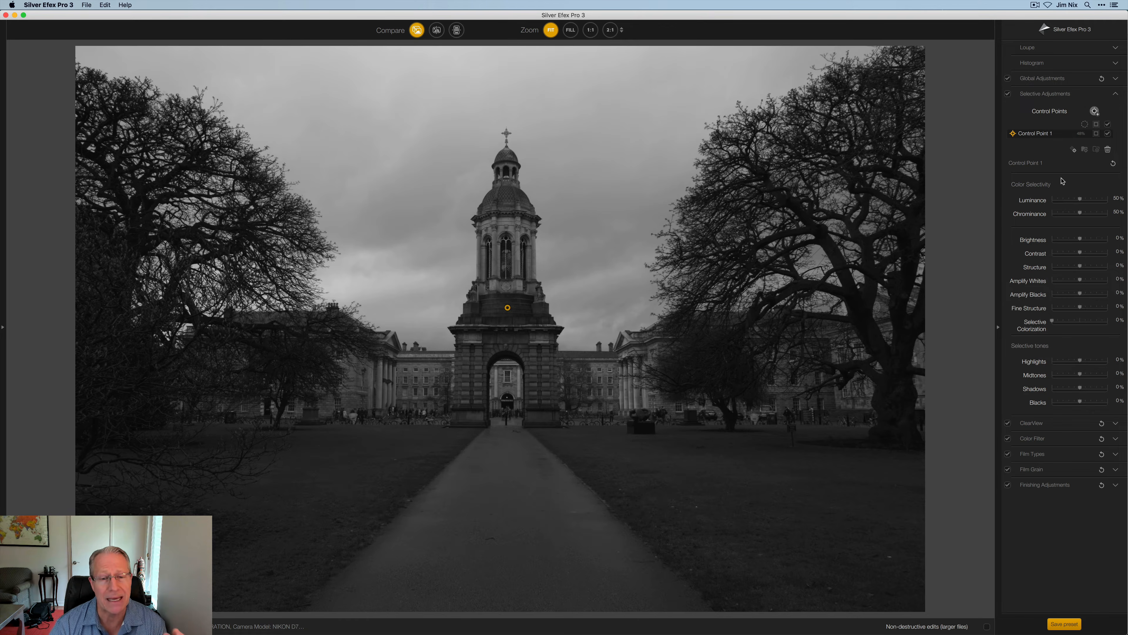
pyautogui.click(1097, 134)
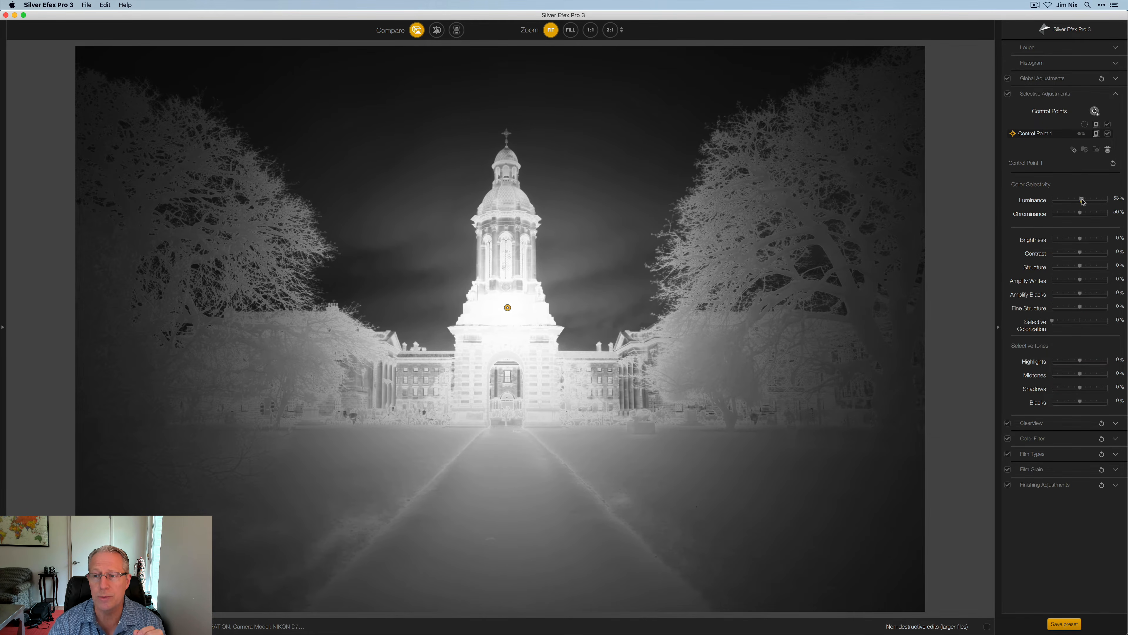
# Step: Move the control point higher on the tower and refine its mask with Luminance 57% and Chrominance 72%
pyautogui.moveTo(1082, 201); pyautogui.dragTo(1083, 202)
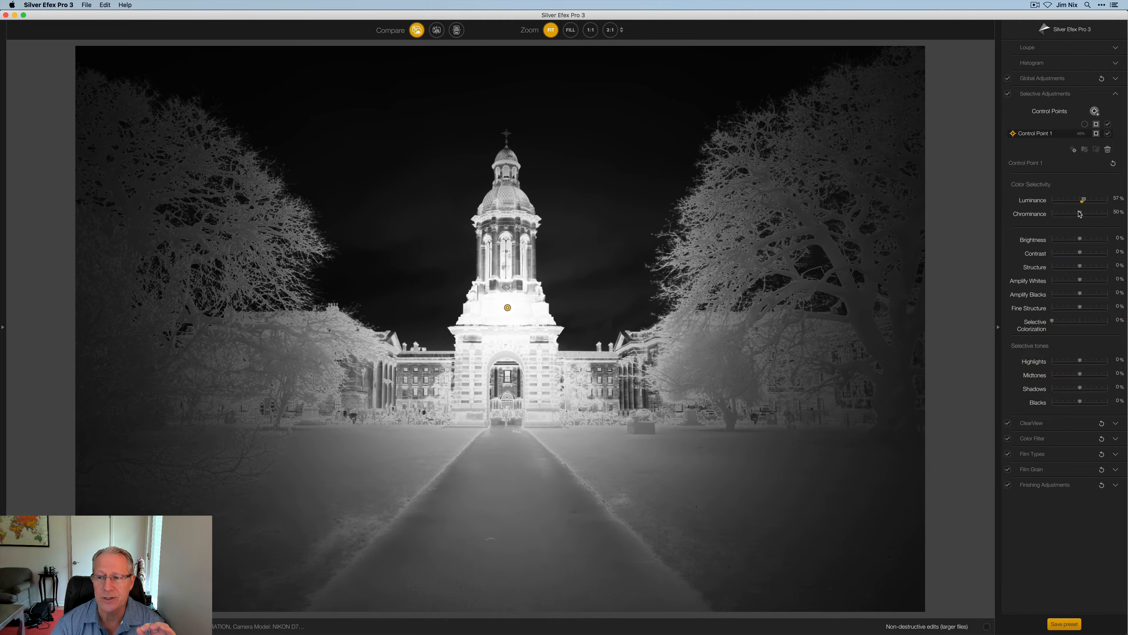
pyautogui.moveTo(1081, 214); pyautogui.dragTo(1086, 214)
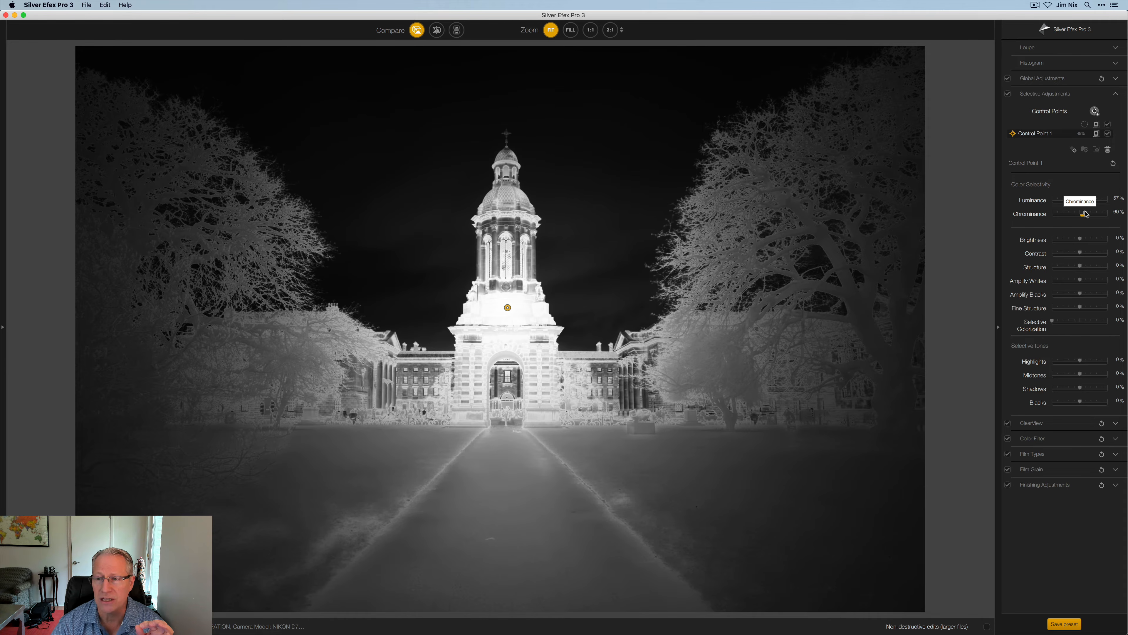
pyautogui.moveTo(507, 308)
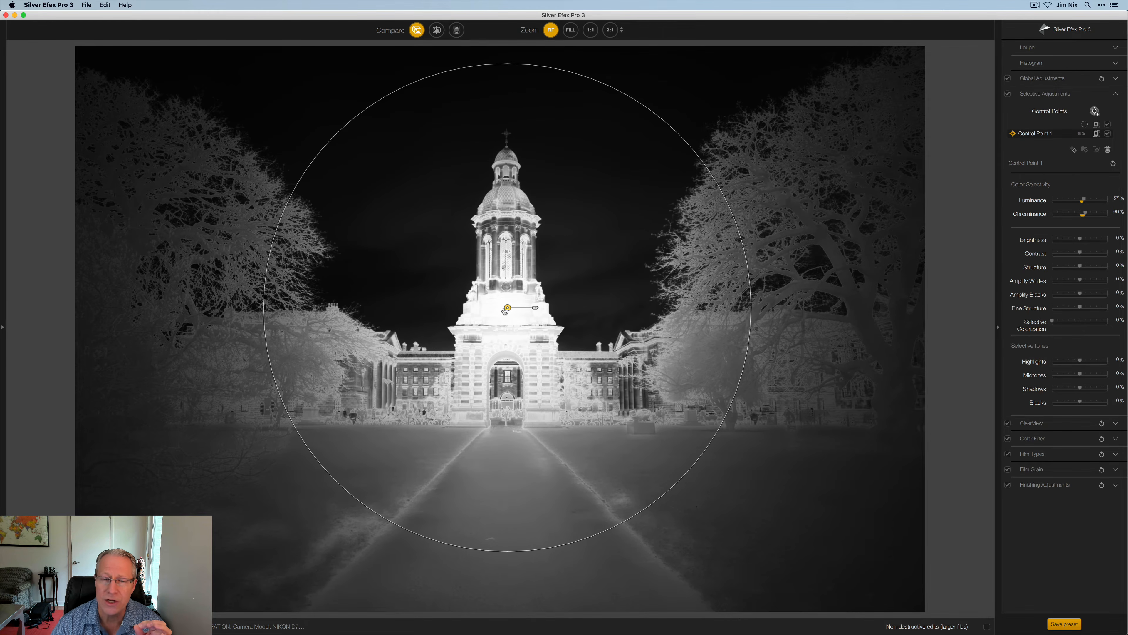
pyautogui.moveTo(505, 309); pyautogui.dragTo(510, 286)
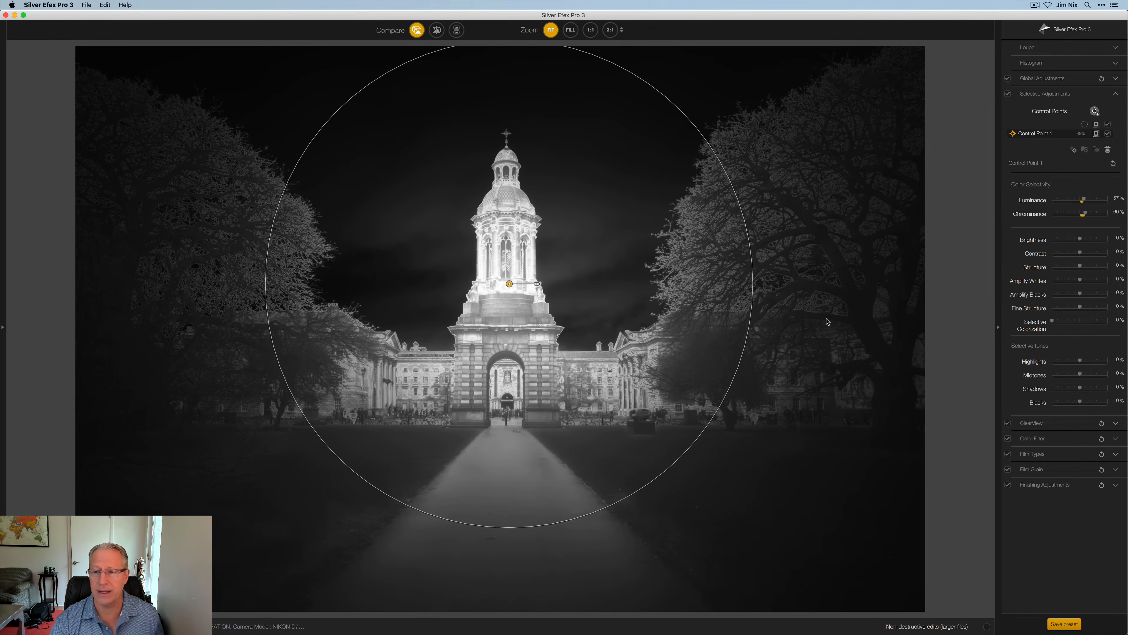
pyautogui.moveTo(1085, 201); pyautogui.dragTo(1093, 214)
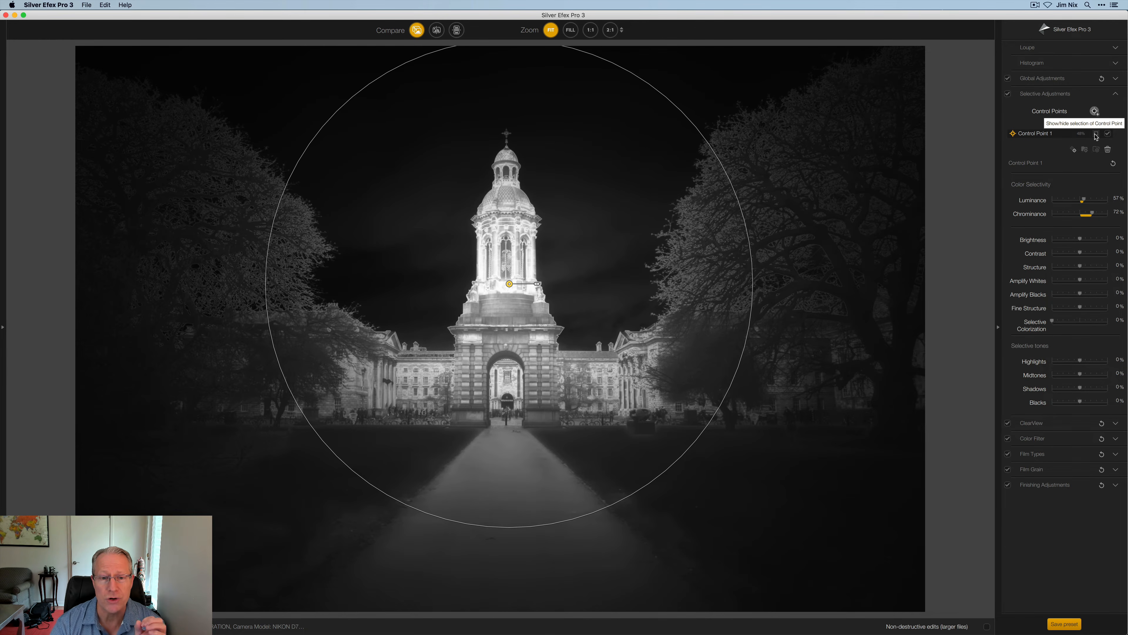
pyautogui.click(1096, 134)
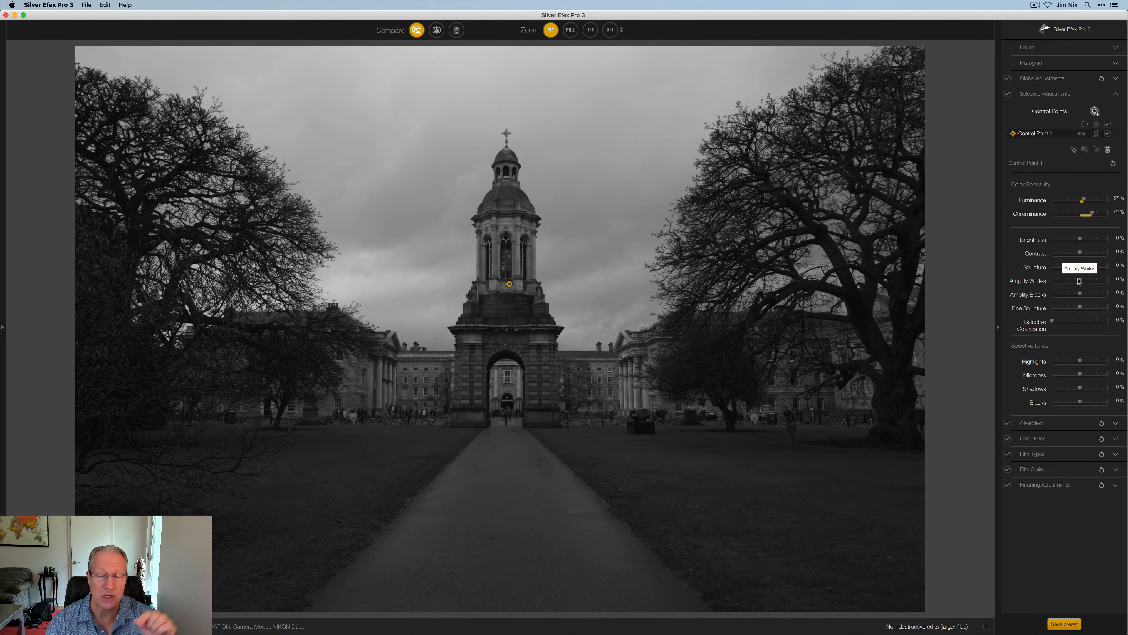
# Step: Set the control point's Brightness to 24%, Contrast to 20%, Structure to 9% and Amplify Whites to 29%, rechecking its mask
pyautogui.moveTo(1081, 240); pyautogui.dragTo(1091, 240)
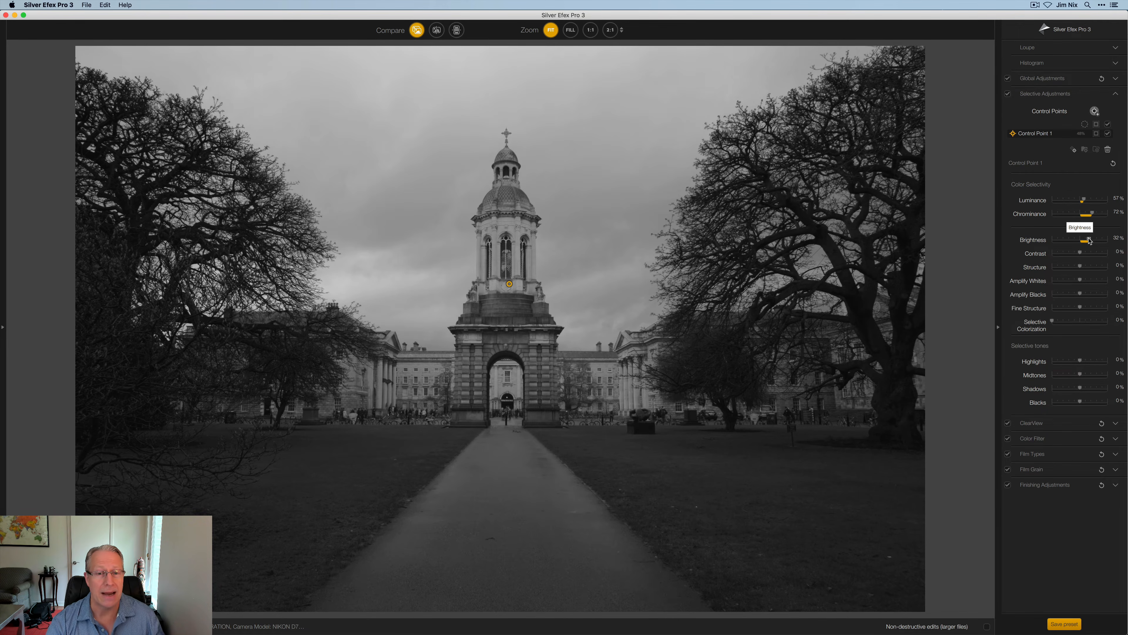
pyautogui.moveTo(1090, 240); pyautogui.dragTo(1089, 241)
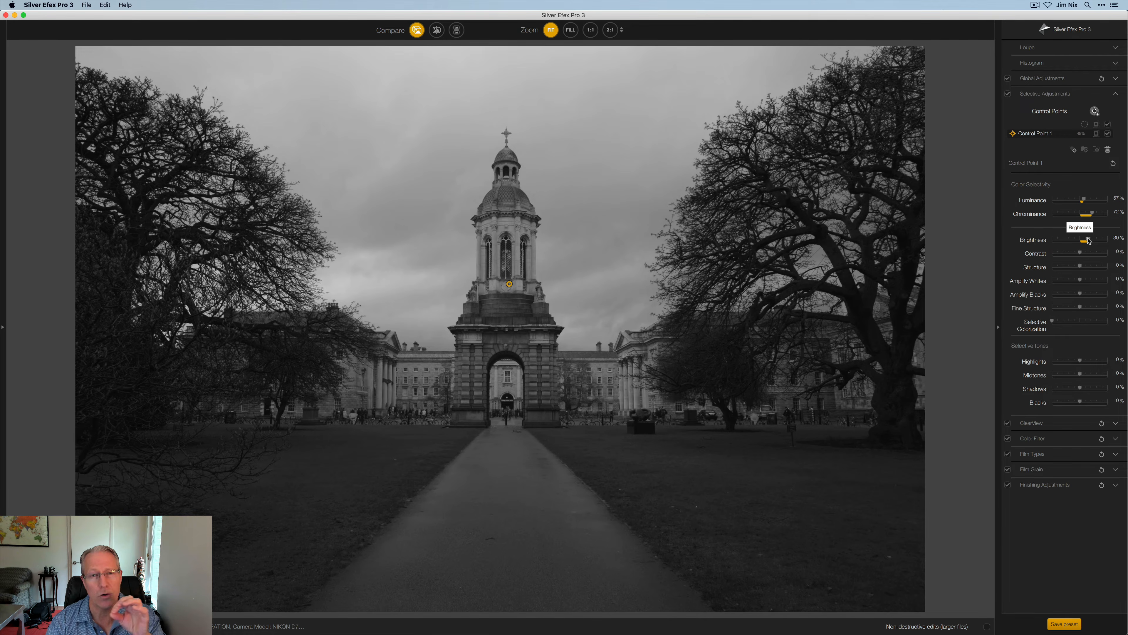
pyautogui.moveTo(1089, 241); pyautogui.dragTo(1086, 241)
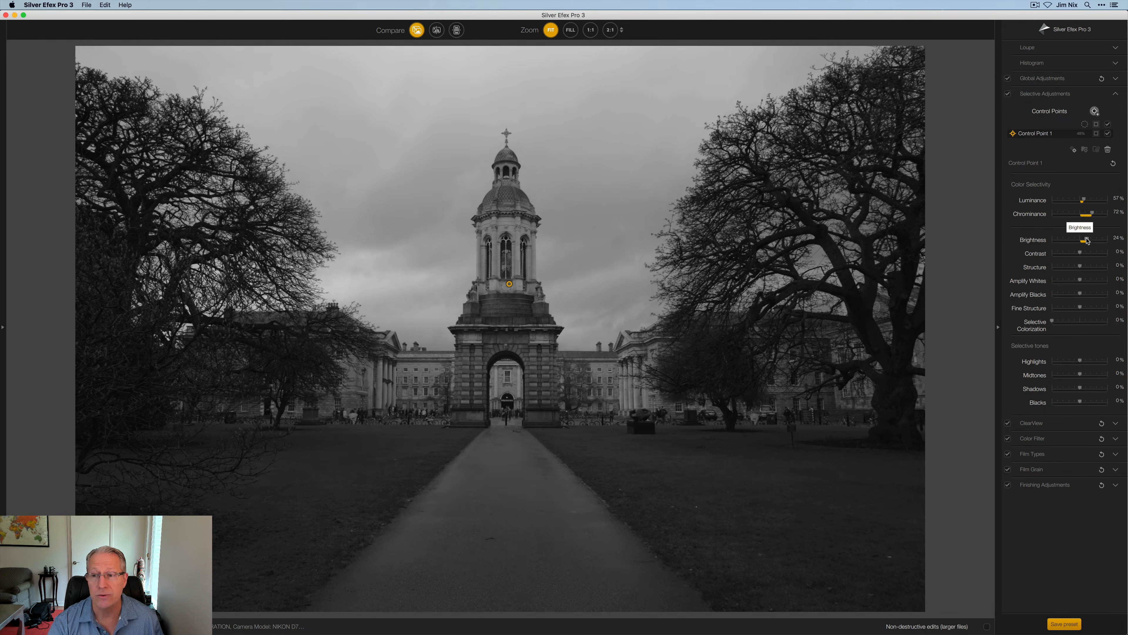
pyautogui.click(1096, 134)
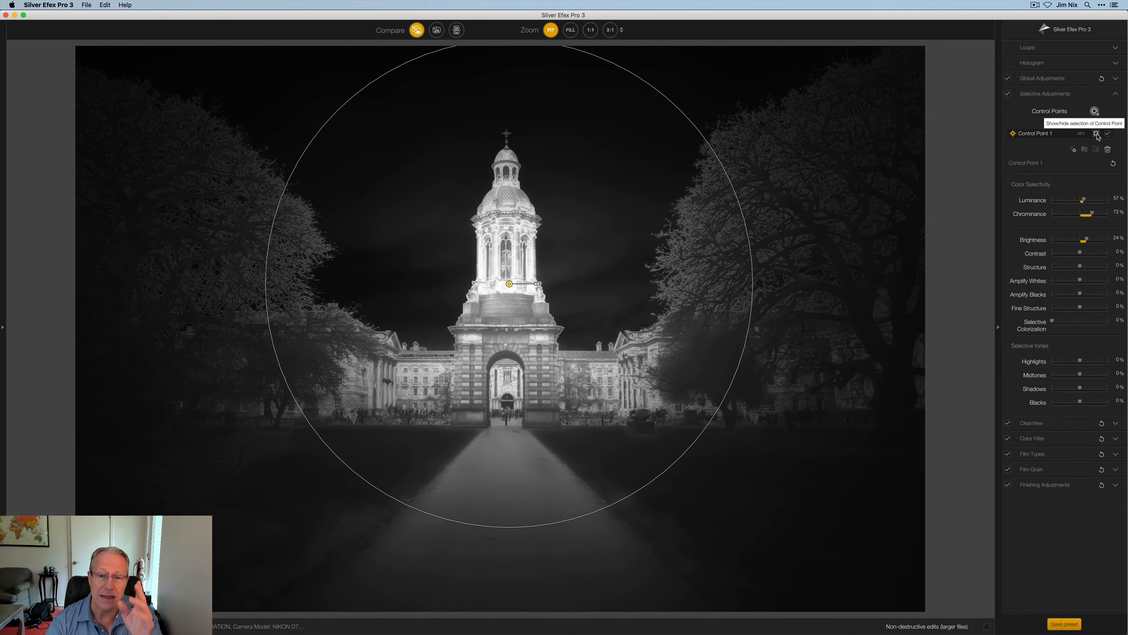
pyautogui.click(1097, 134)
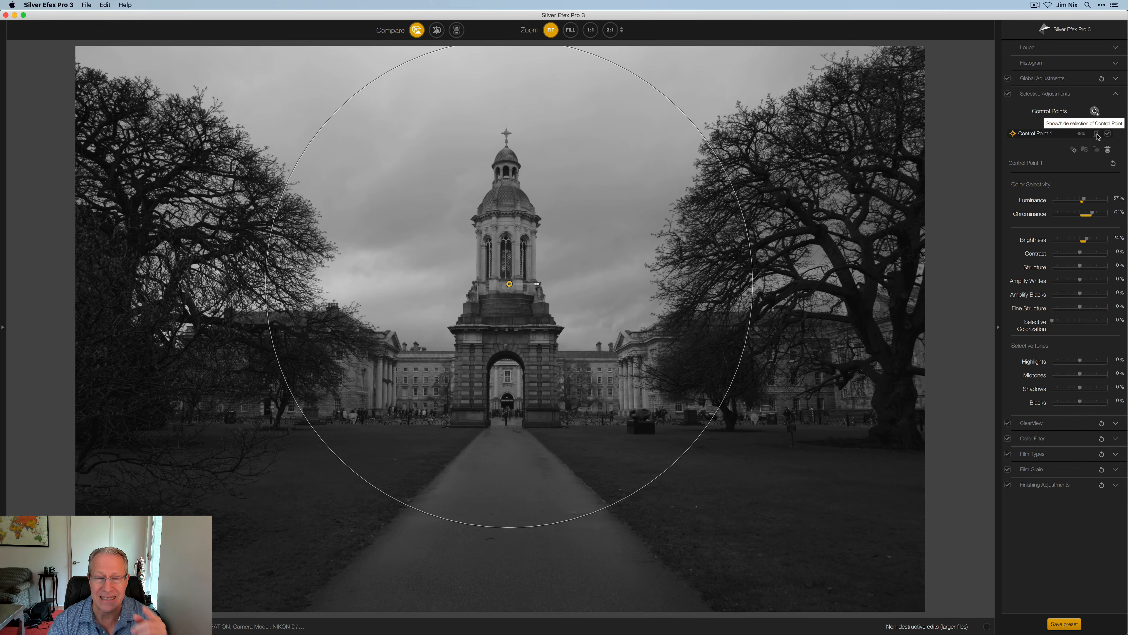
pyautogui.moveTo(1080, 254); pyautogui.dragTo(1089, 282)
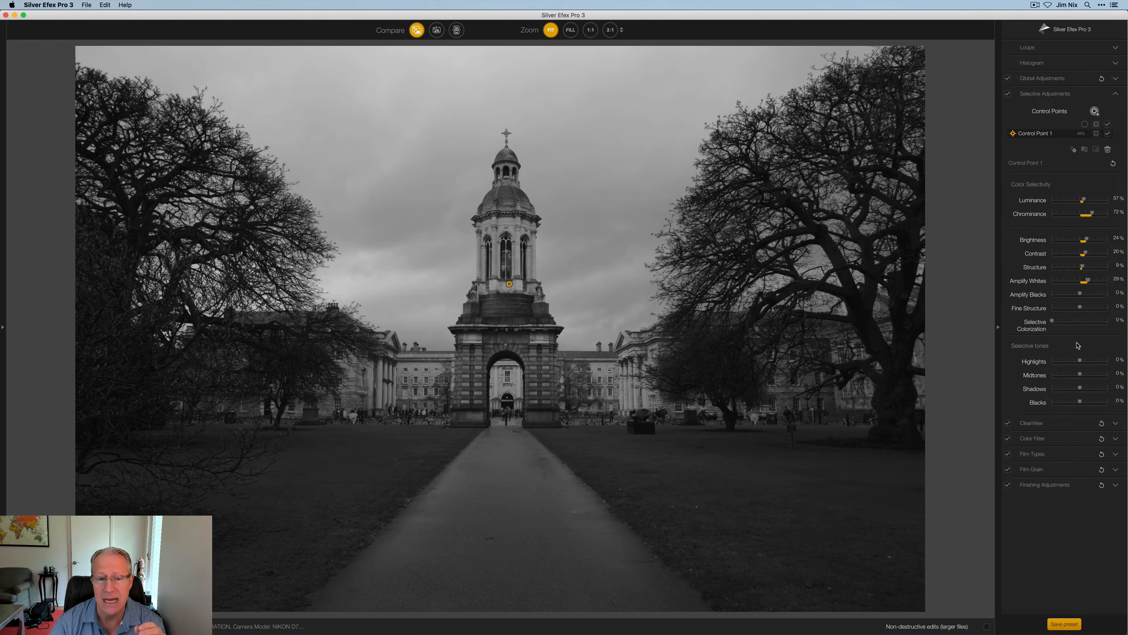
# Step: Compare the photo with and without the control point's effect, and delete the control point
pyautogui.click(1108, 135)
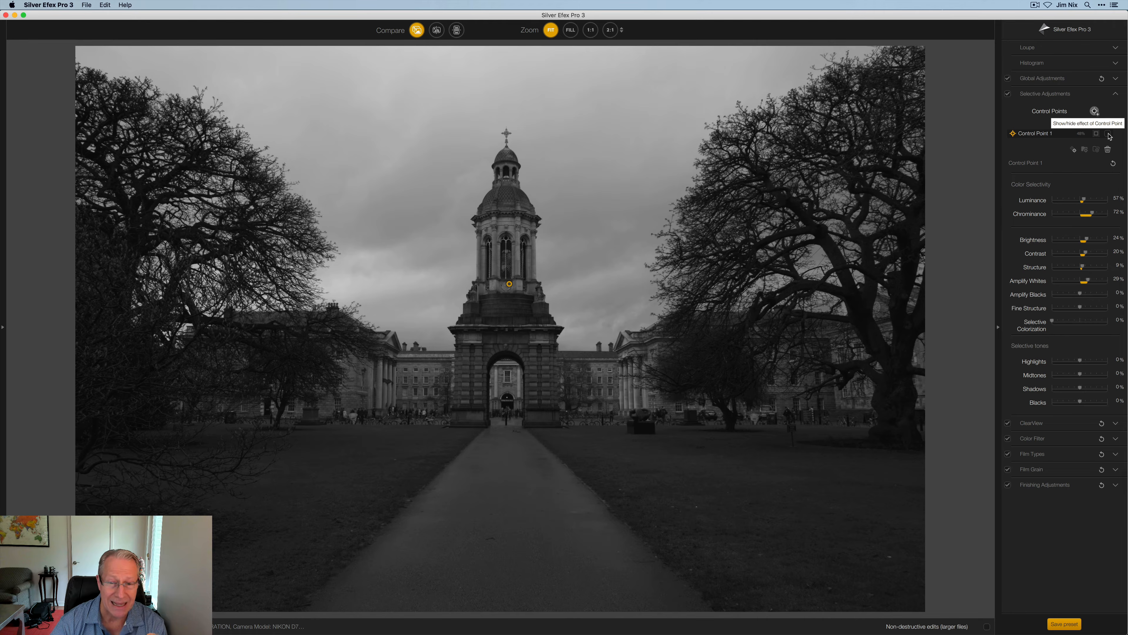
pyautogui.click(1109, 134)
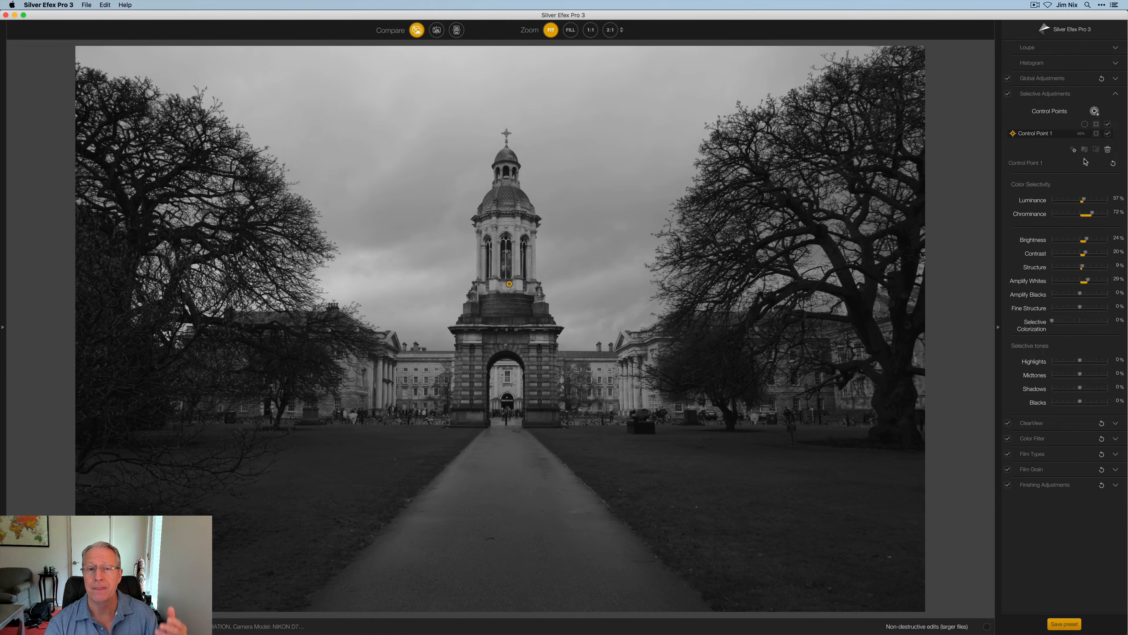
pyautogui.click(1108, 150)
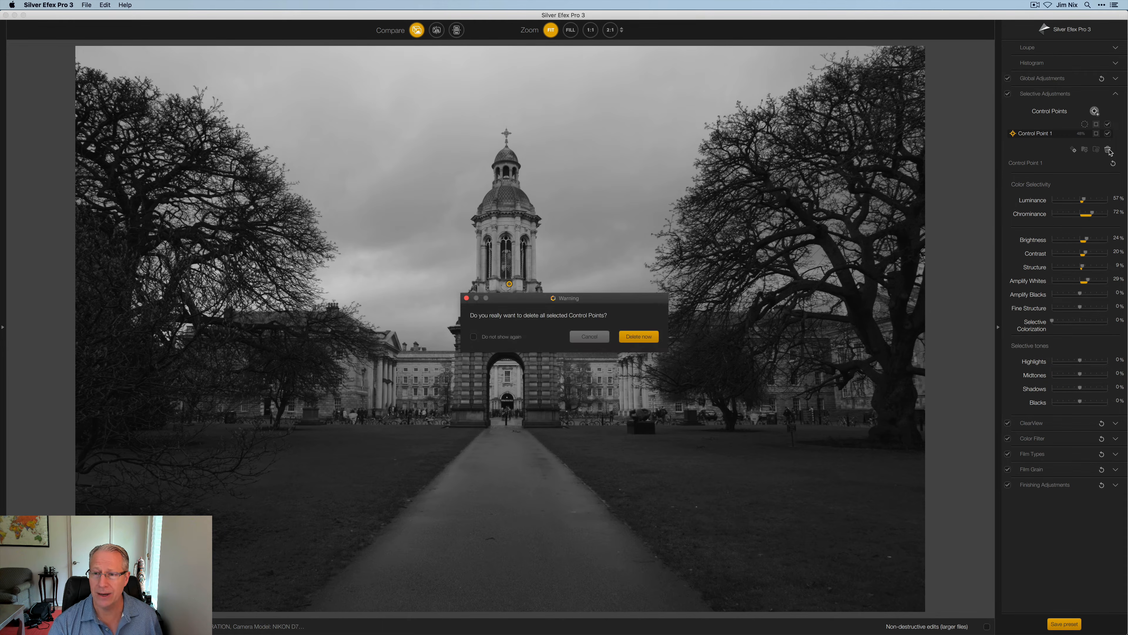
pyautogui.click(638, 336)
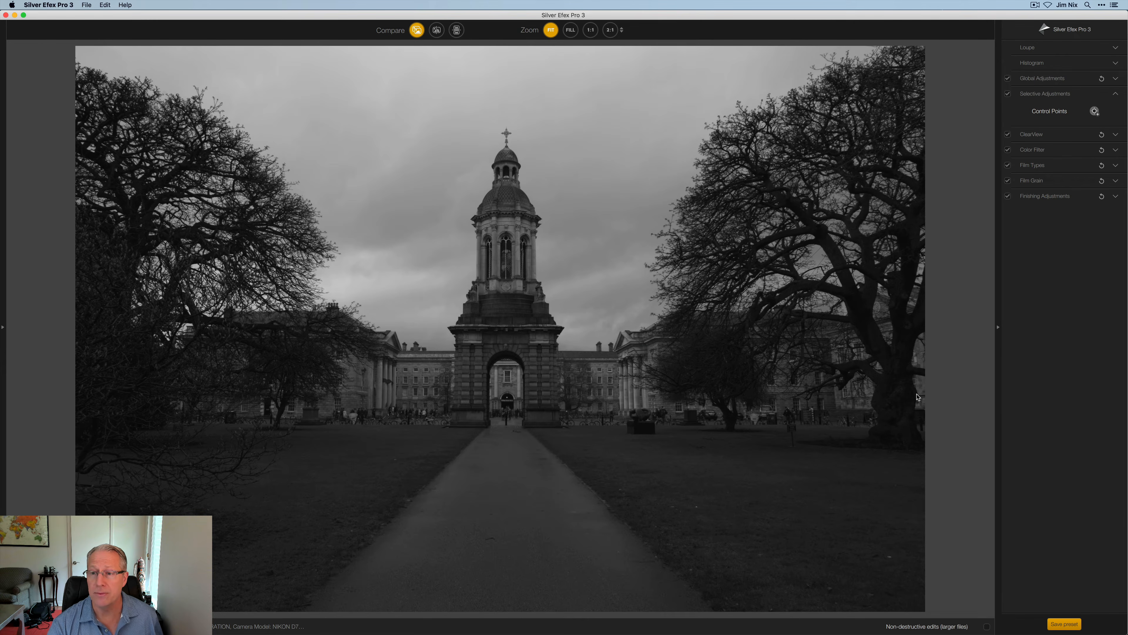
# Step: Set the global Dynamic Brightness to 56% and collapse the Global Adjustments
pyautogui.click(1054, 85)
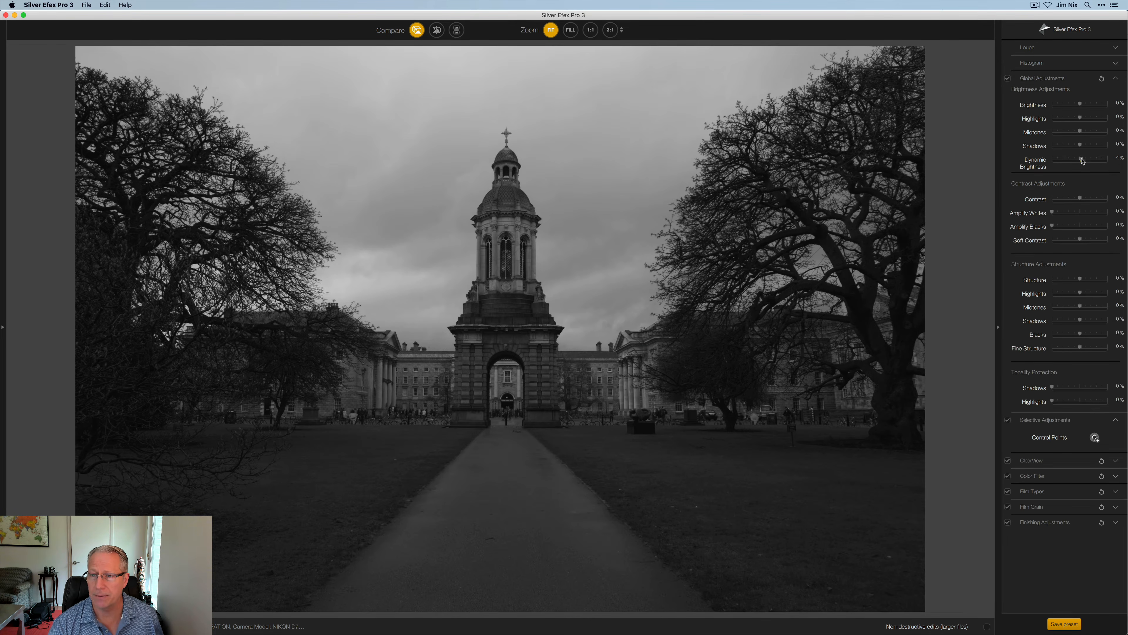
pyautogui.moveTo(1080, 158); pyautogui.dragTo(1094, 160)
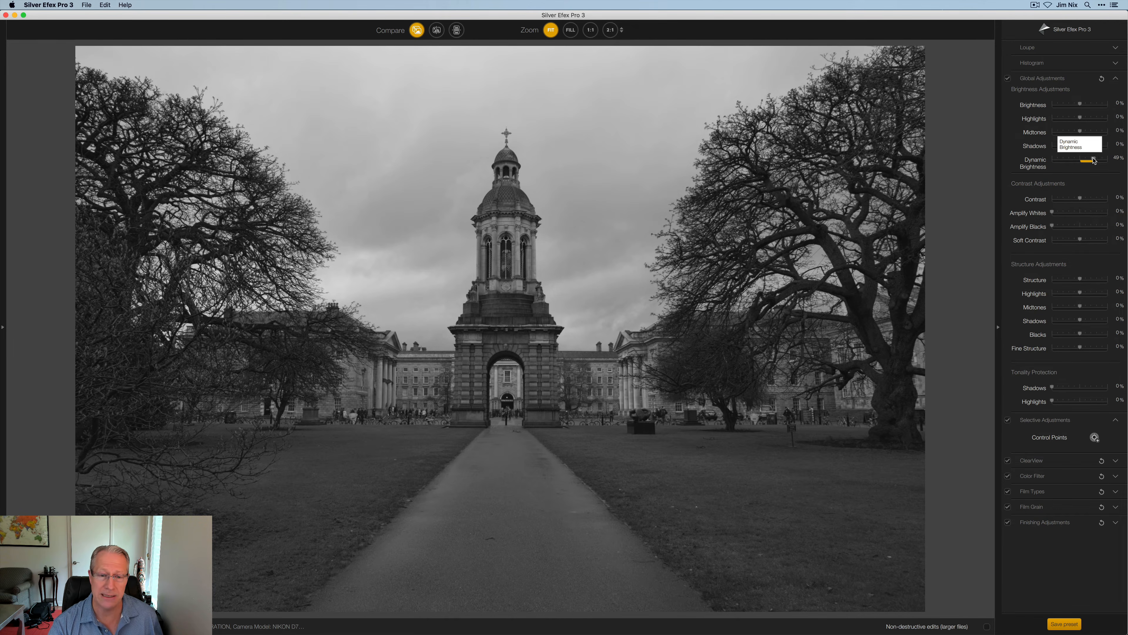
pyautogui.moveTo(1093, 160); pyautogui.dragTo(1096, 159)
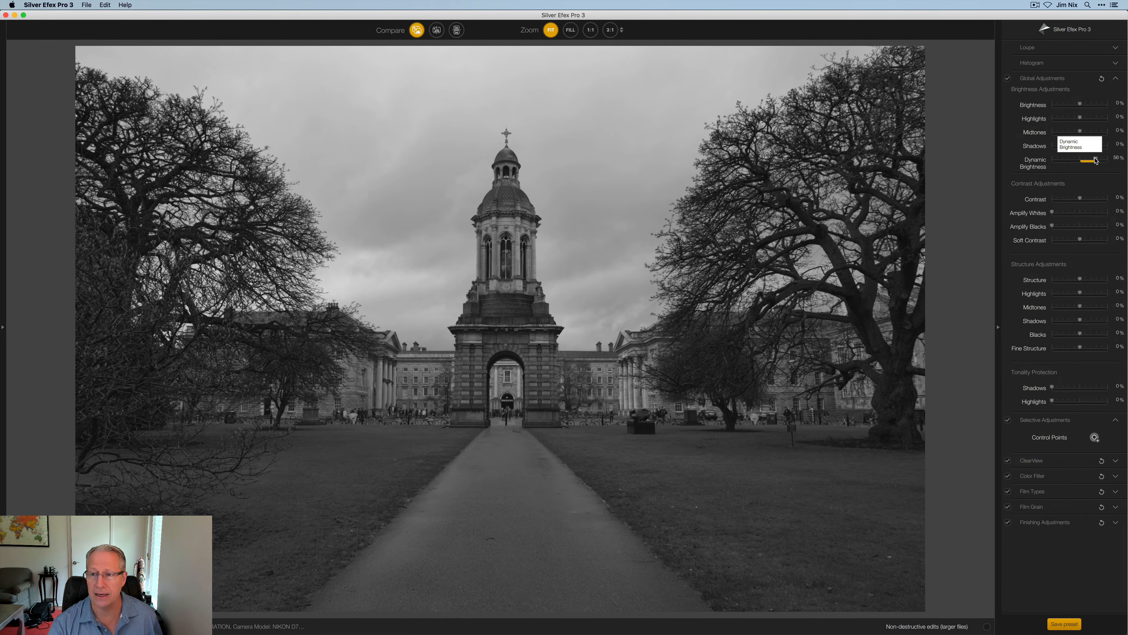
pyautogui.click(1042, 83)
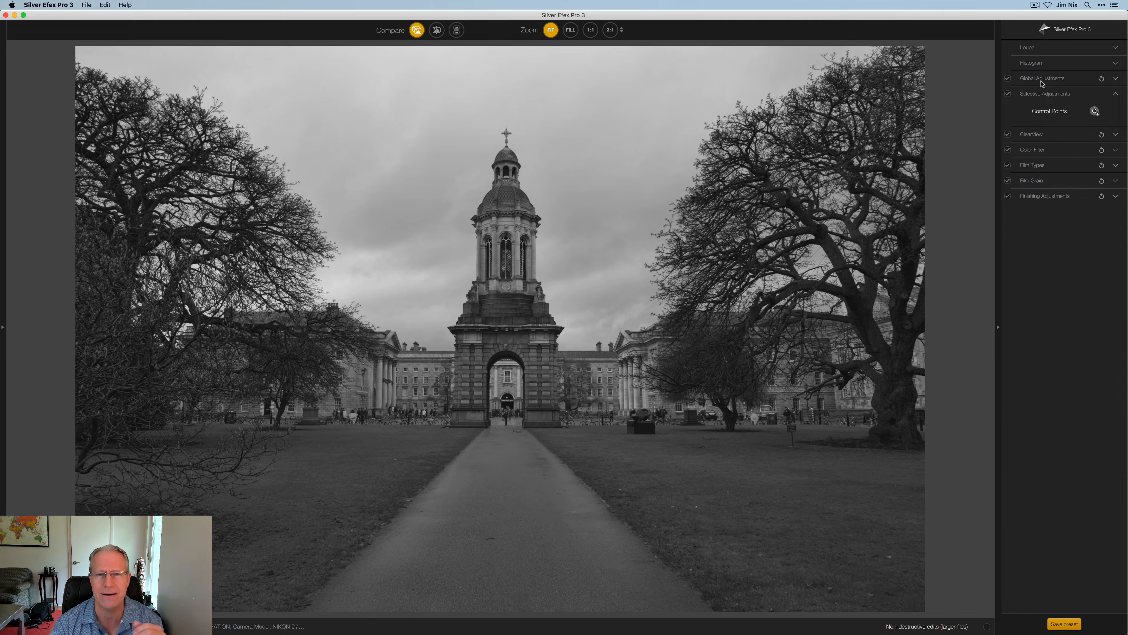
# Step: Try a ClearView intensity of 64%, and reset and collapse ClearView
pyautogui.click(1035, 138)
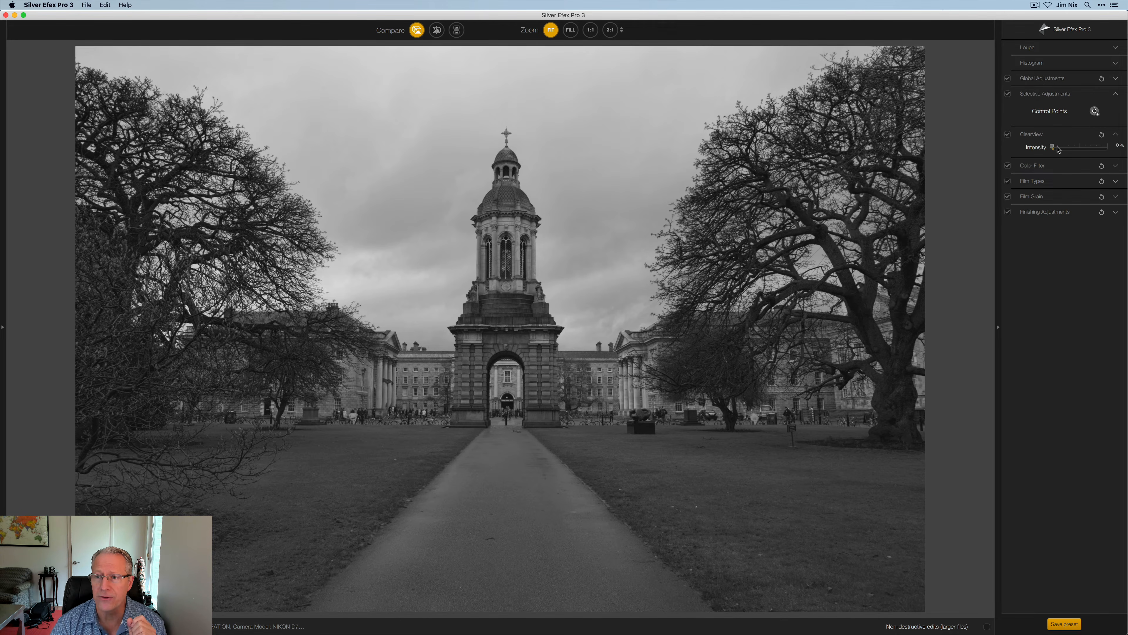
pyautogui.moveTo(1066, 148); pyautogui.dragTo(1088, 145)
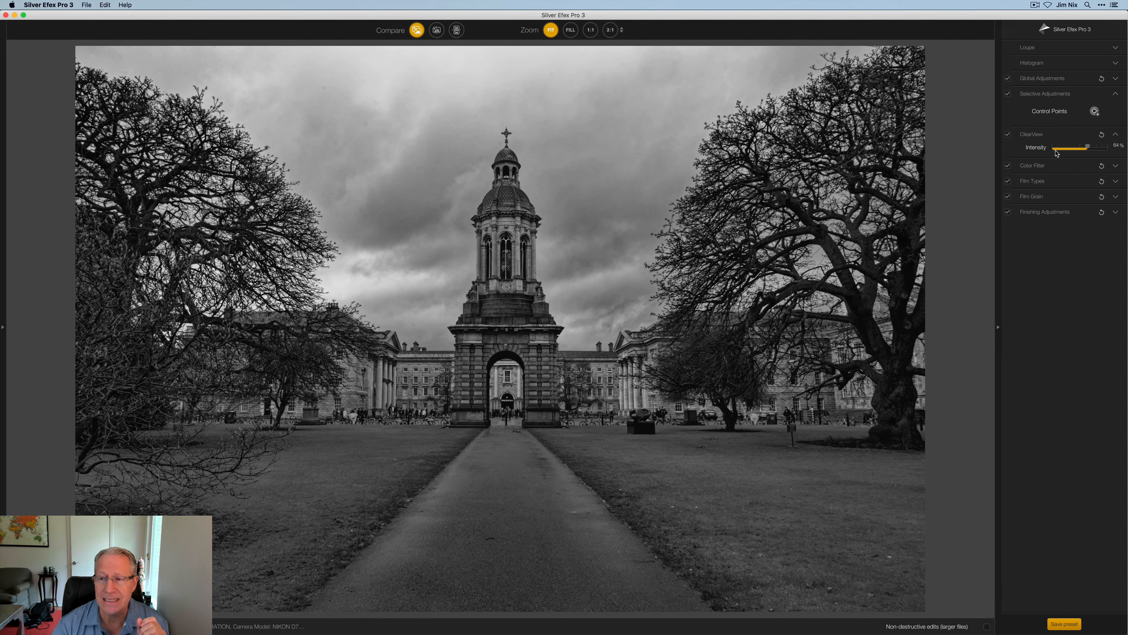
pyautogui.click(1102, 134)
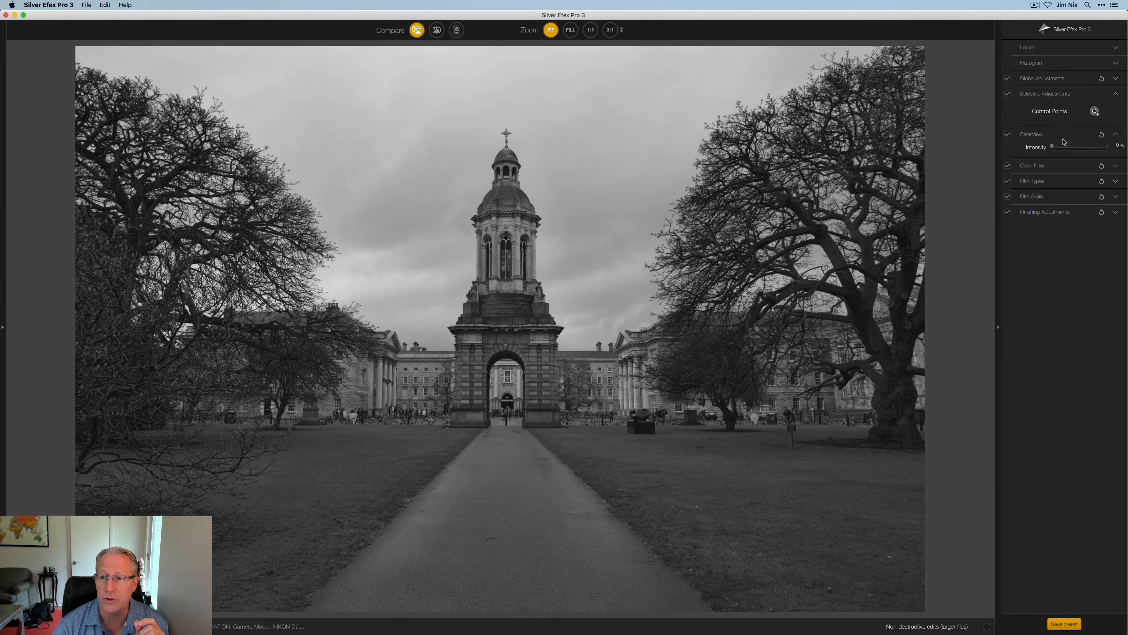
pyautogui.click(1054, 137)
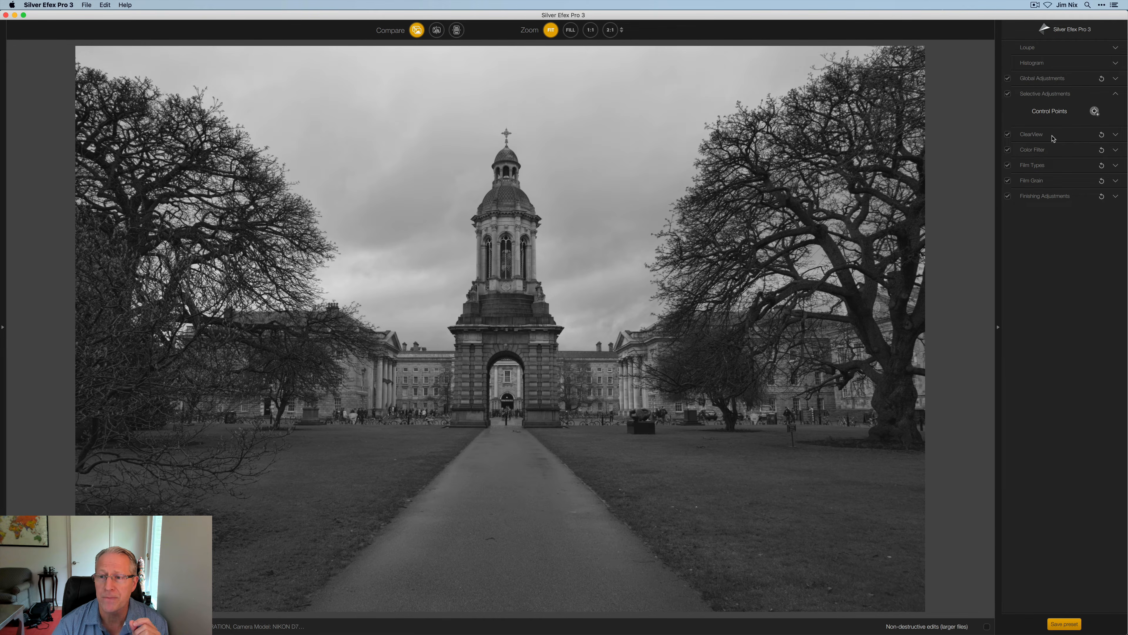
# Step: Show the Color Filter options, and view the original colour photo in Preview before returning to Silver Efex Pro 3
pyautogui.click(1043, 153)
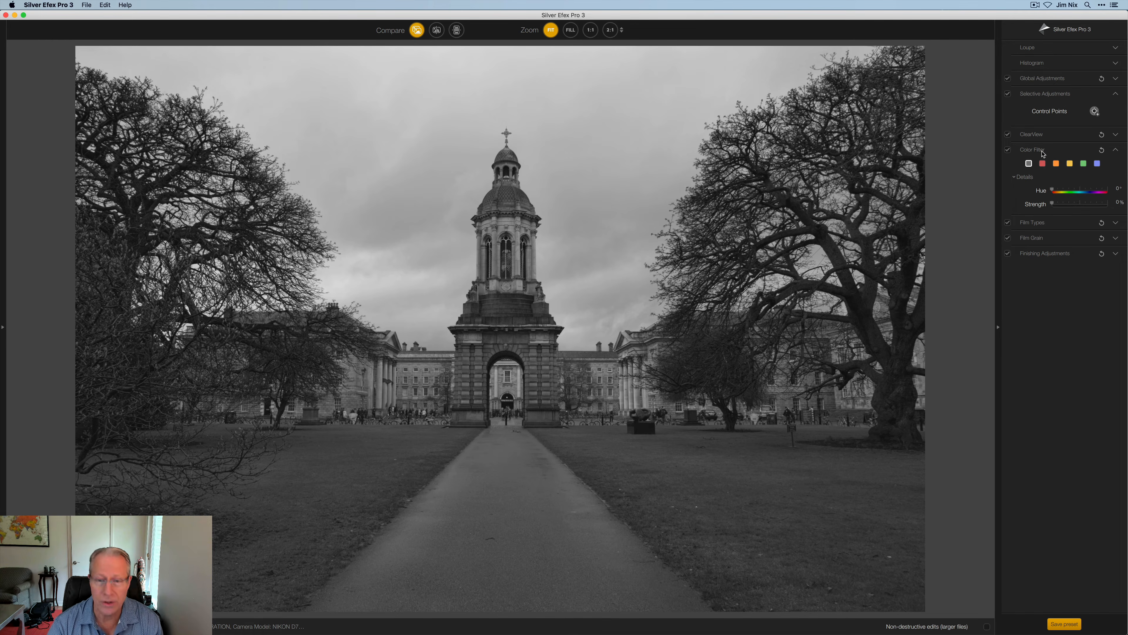
pyautogui.press('super+Tab')
pyautogui.press('super+Tab')
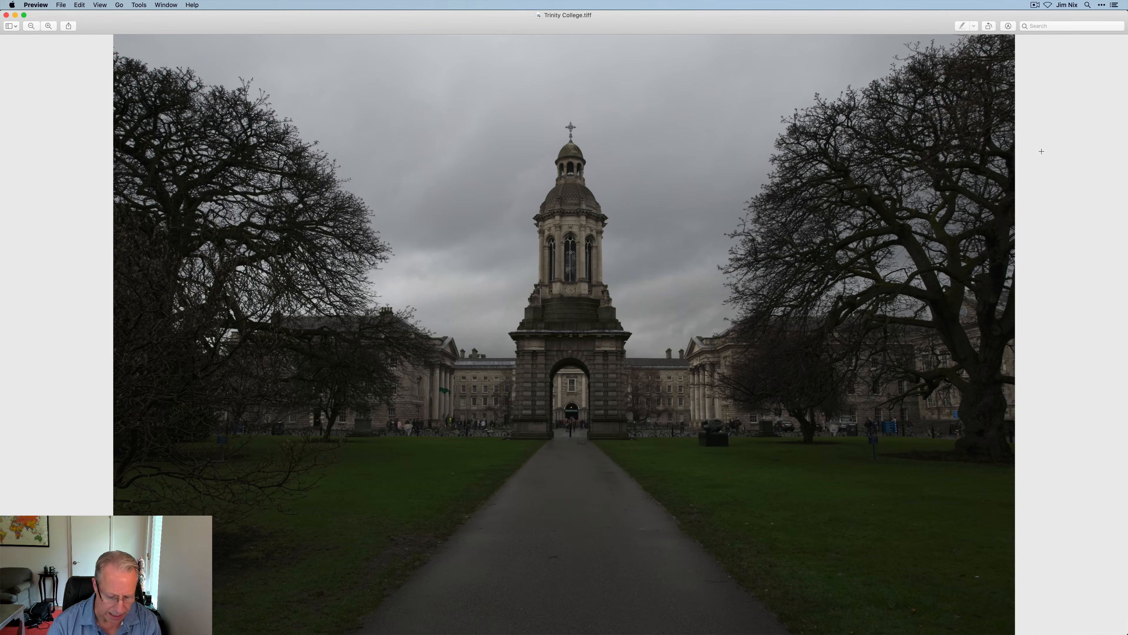
pyautogui.press('super+Tab')
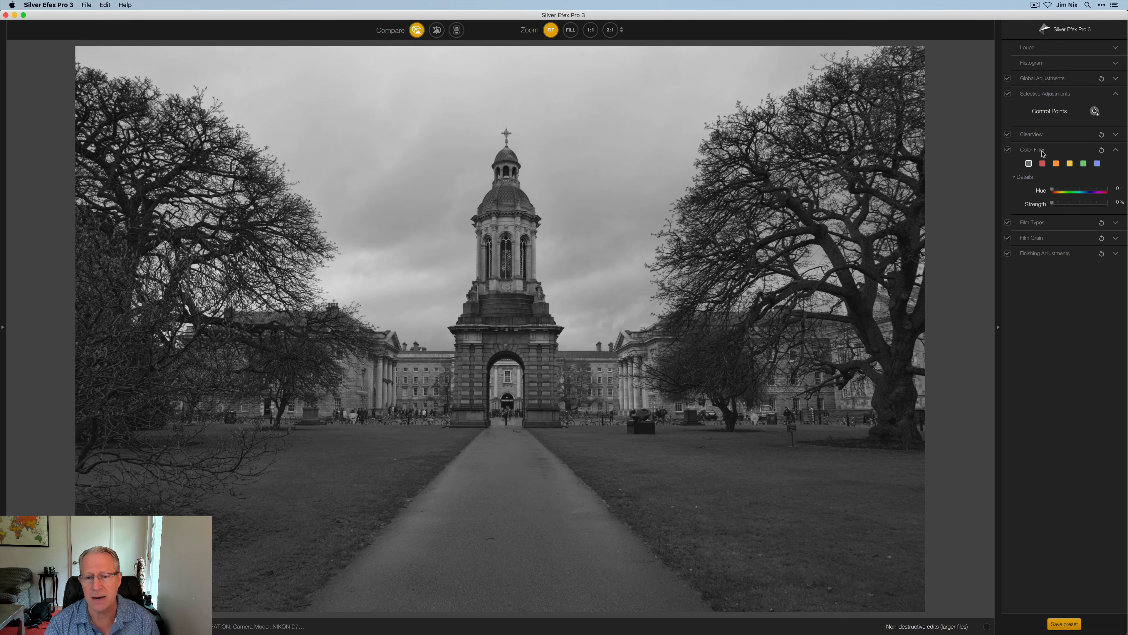
# Step: Compare the green, red and neutral color filters on the photo
pyautogui.click(1083, 164)
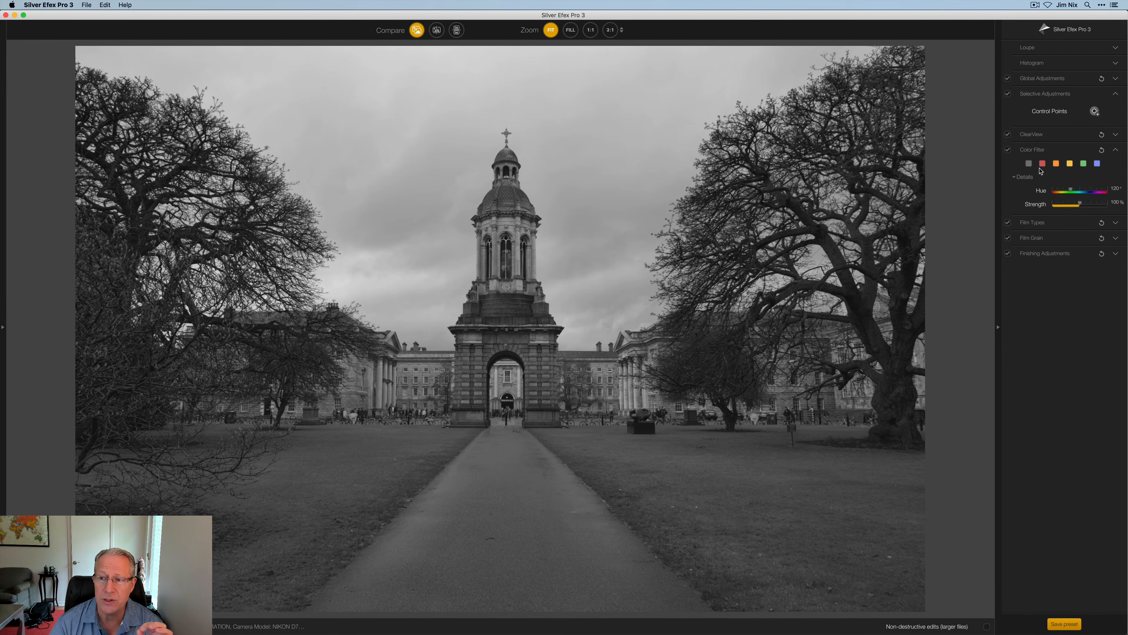
pyautogui.click(1043, 164)
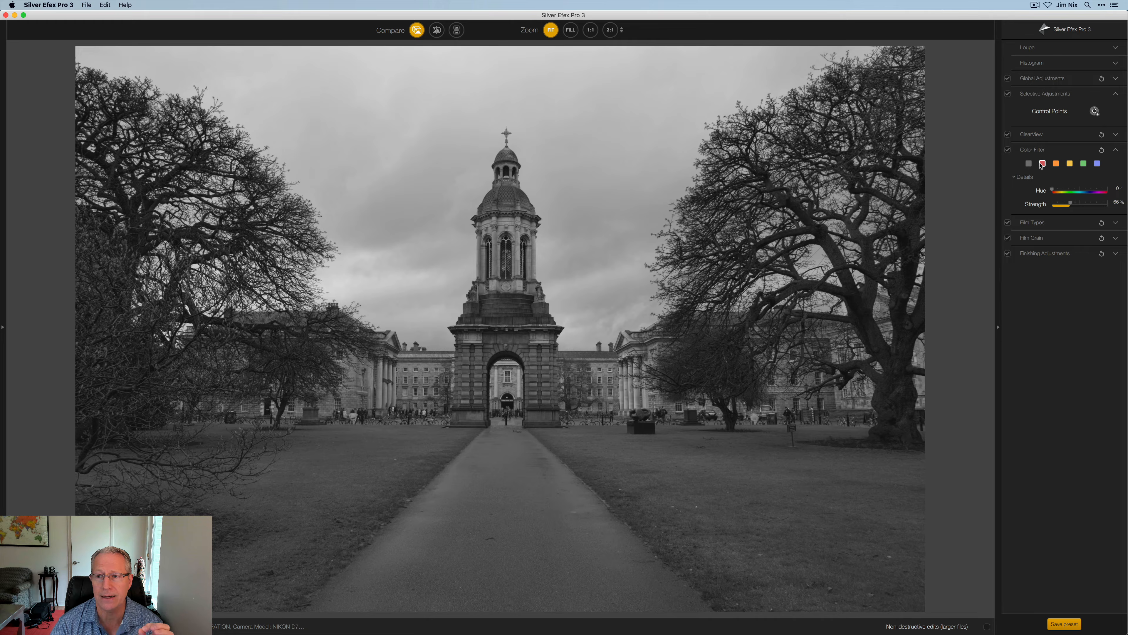
pyautogui.click(1029, 164)
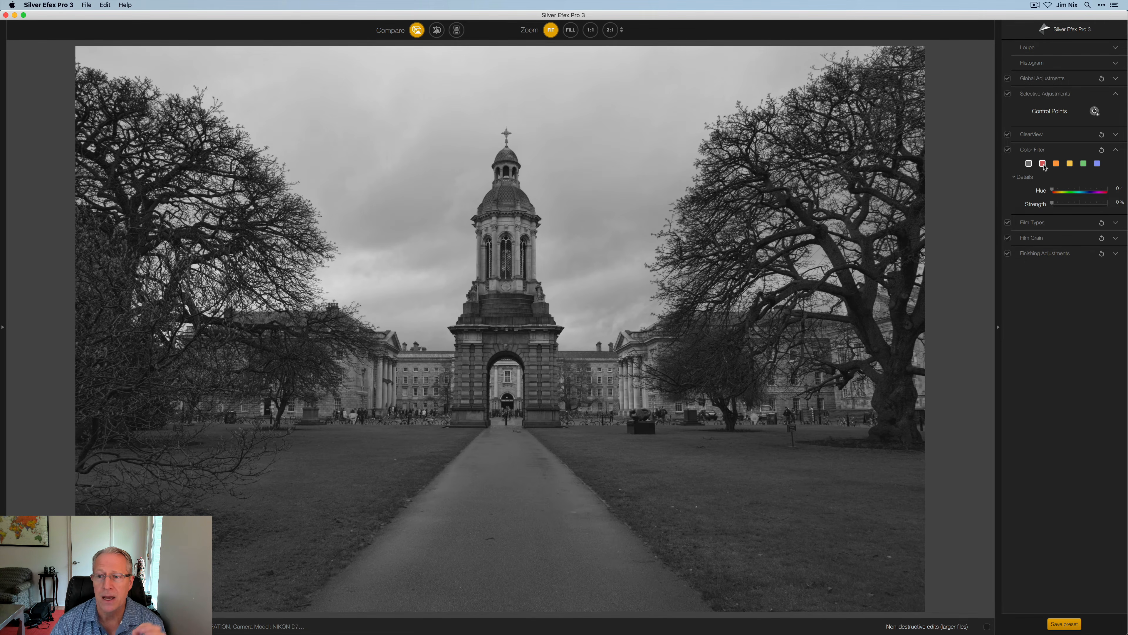
pyautogui.click(1043, 164)
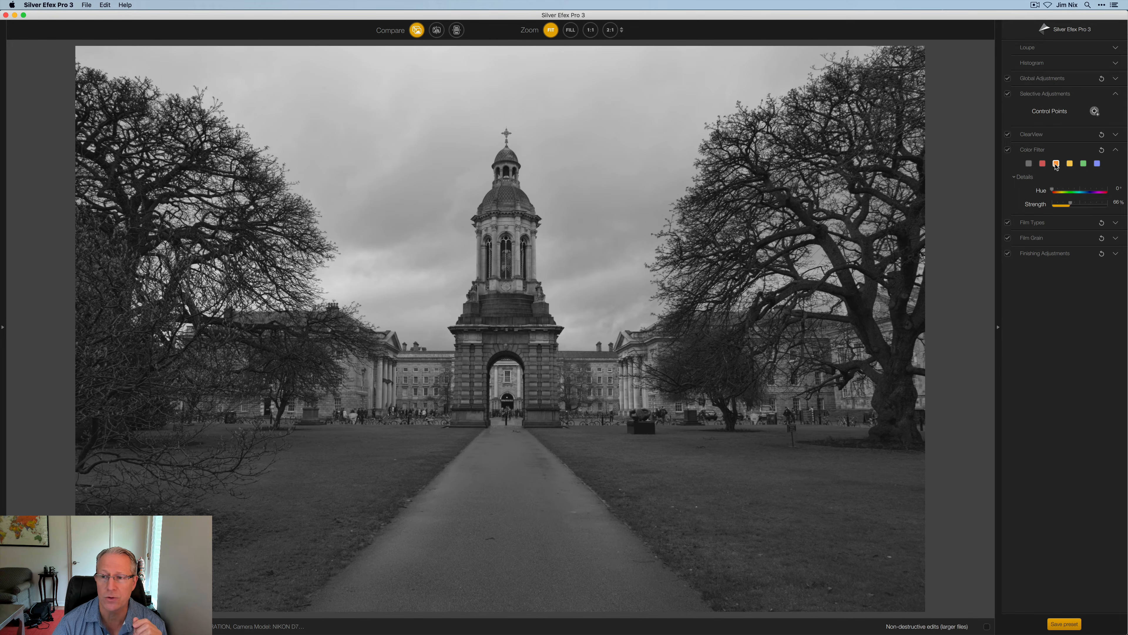
# Step: Try the orange filter and the yellow filter at 153% strength, and apply the green filter at 100% strength
pyautogui.click(1056, 164)
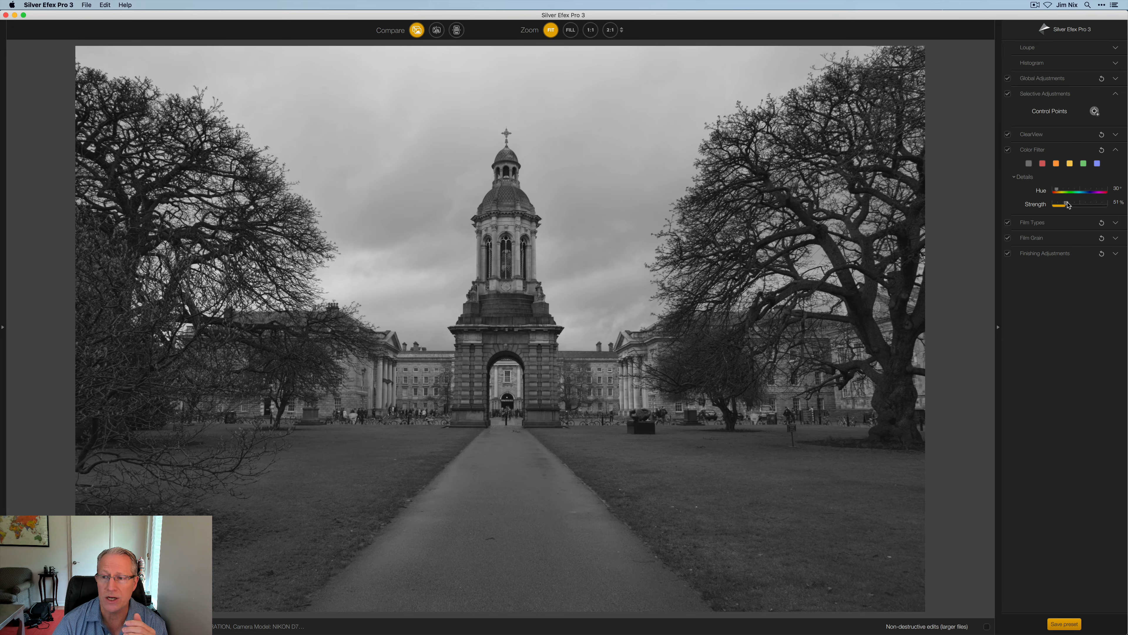
pyautogui.moveTo(1068, 205)
pyautogui.mouseDown()
pyautogui.moveTo(1093, 204)
pyautogui.moveTo(1069, 208)
pyautogui.mouseUp()
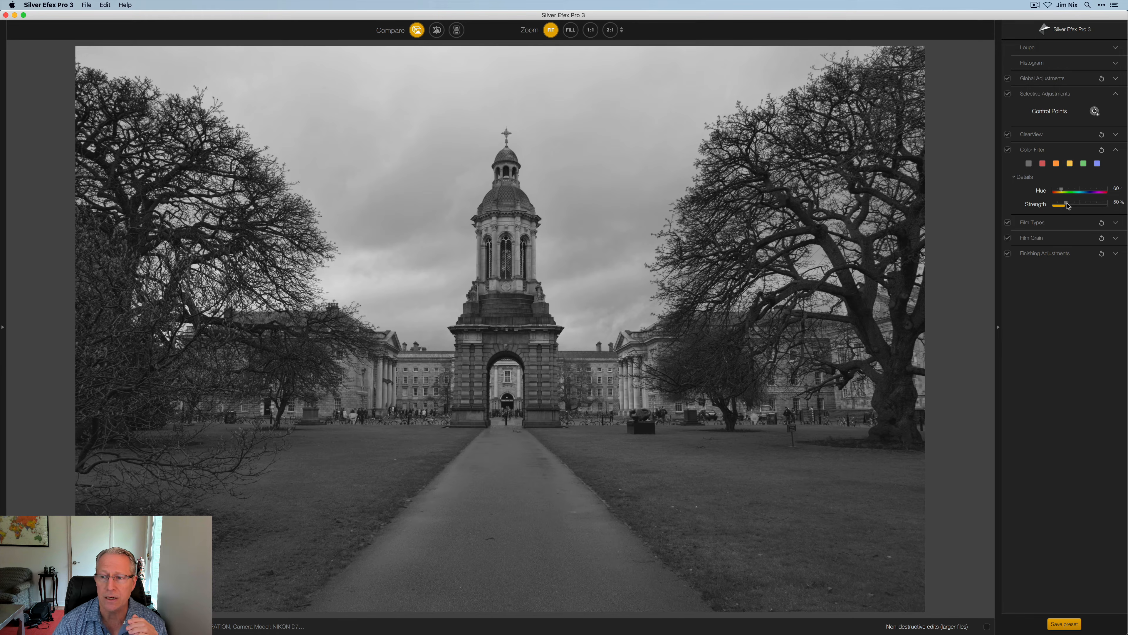
pyautogui.moveTo(1067, 205); pyautogui.dragTo(1093, 204)
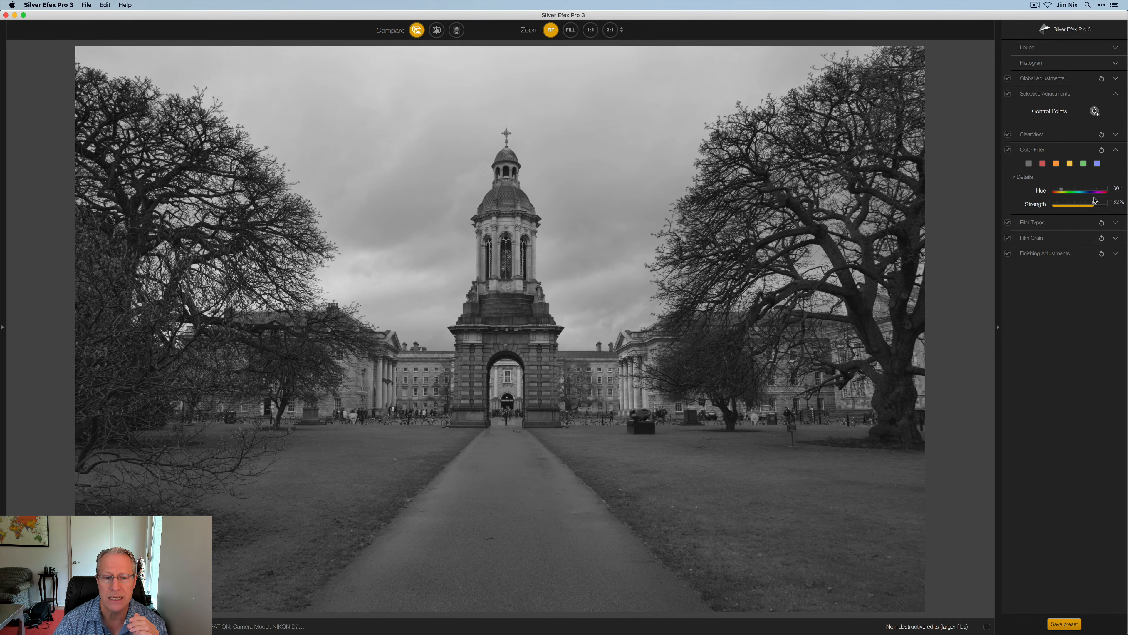
pyautogui.click(1084, 164)
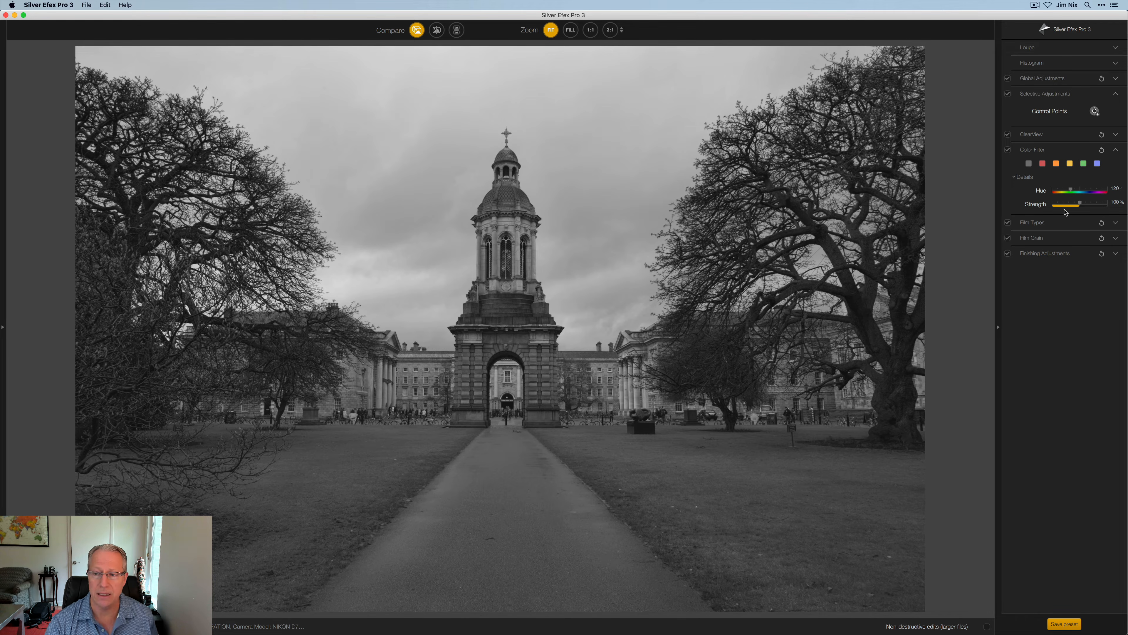
# Step: Try the color filter at 141% strength and at hue 249° with 174% strength, and reset and collapse Color Filter
pyautogui.moveTo(1074, 206)
pyautogui.mouseDown()
pyautogui.moveTo(1098, 204)
pyautogui.moveTo(1082, 207)
pyautogui.mouseUp()
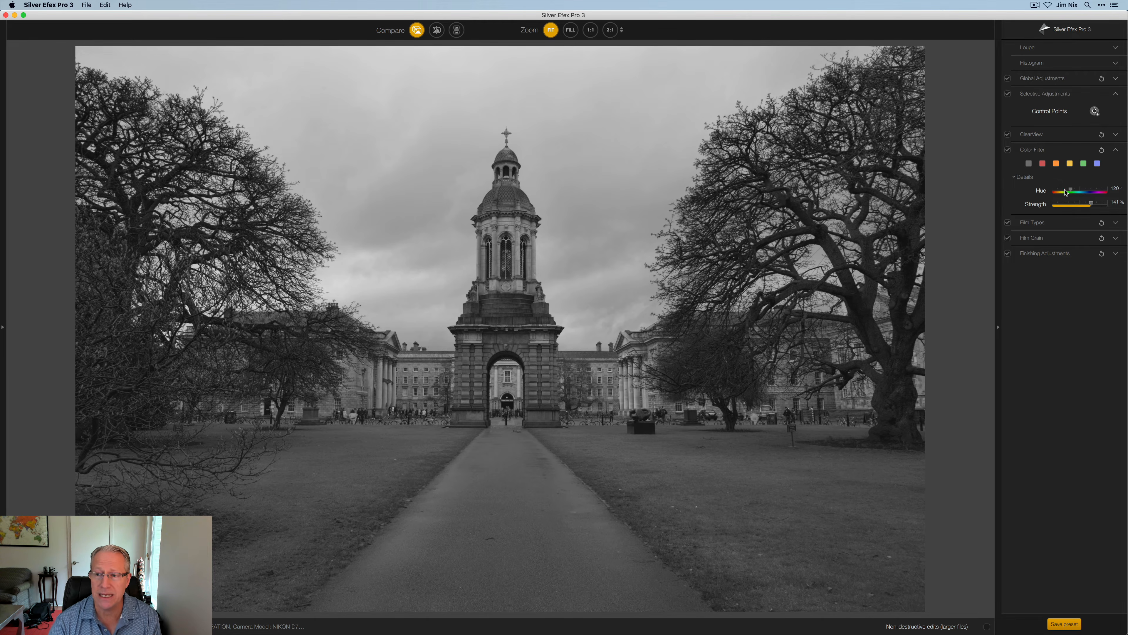
pyautogui.moveTo(1073, 190); pyautogui.dragTo(1100, 205)
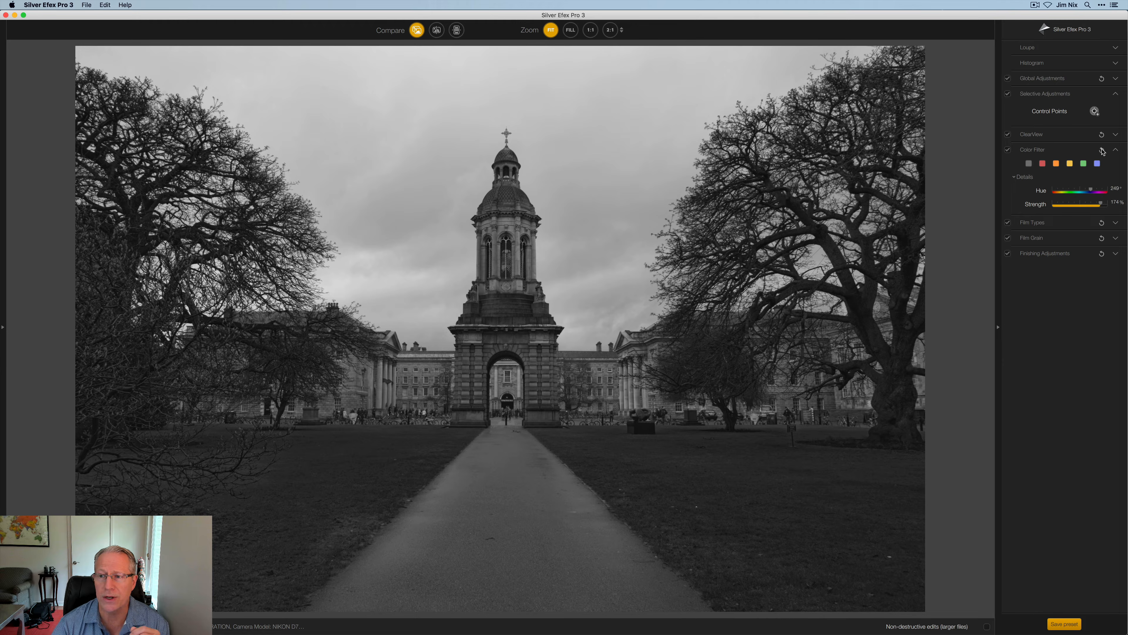
pyautogui.click(1102, 151)
pyautogui.click(1062, 151)
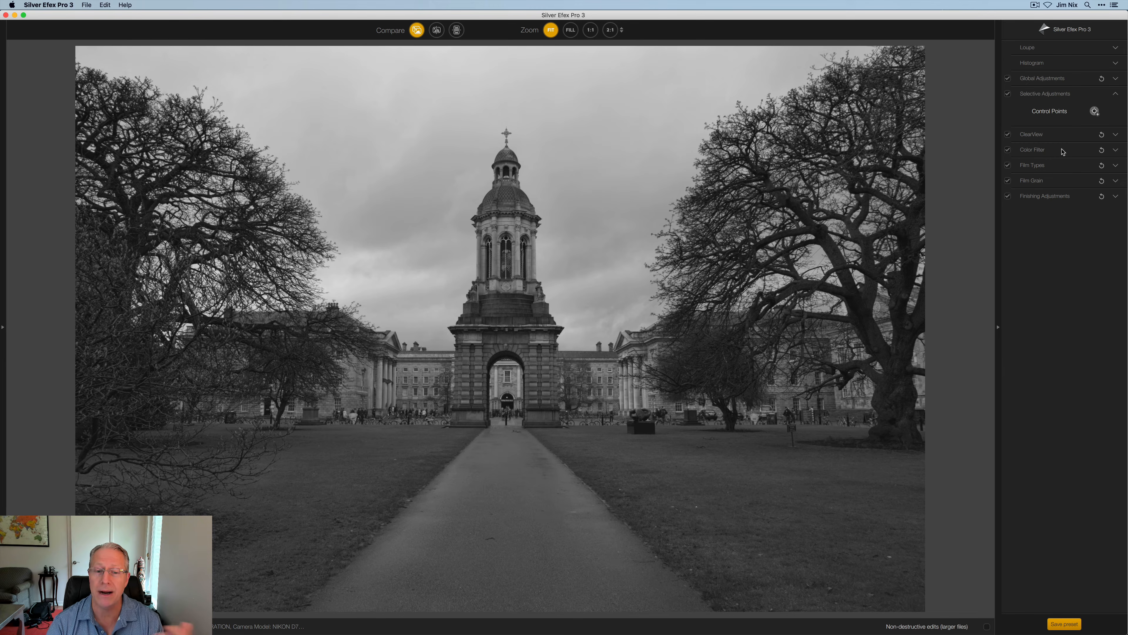
# Step: Show the Film Types options and preview films such as Bergger BRF 400 Plus, keeping the Neutral film type
pyautogui.click(1040, 164)
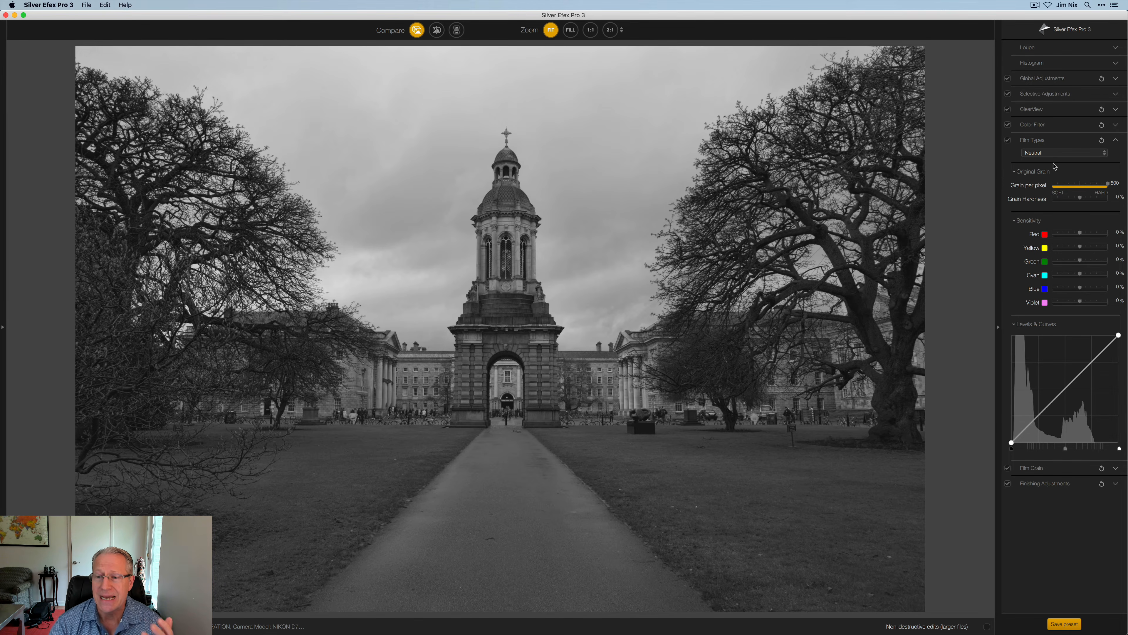
pyautogui.click(1058, 141)
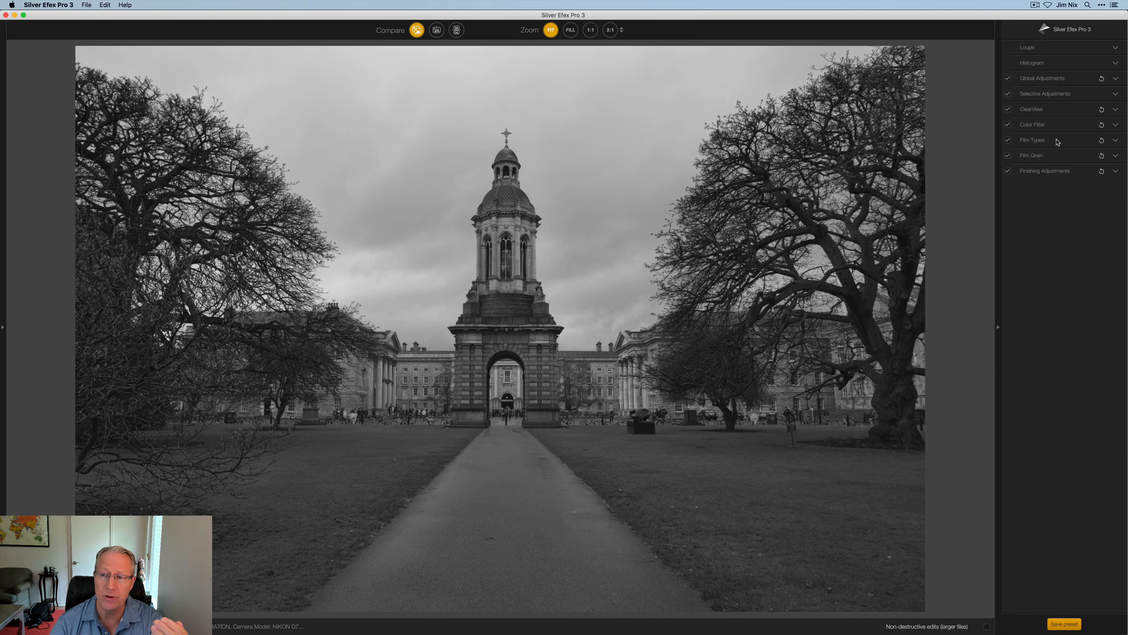
pyautogui.click(1057, 141)
pyautogui.click(1055, 154)
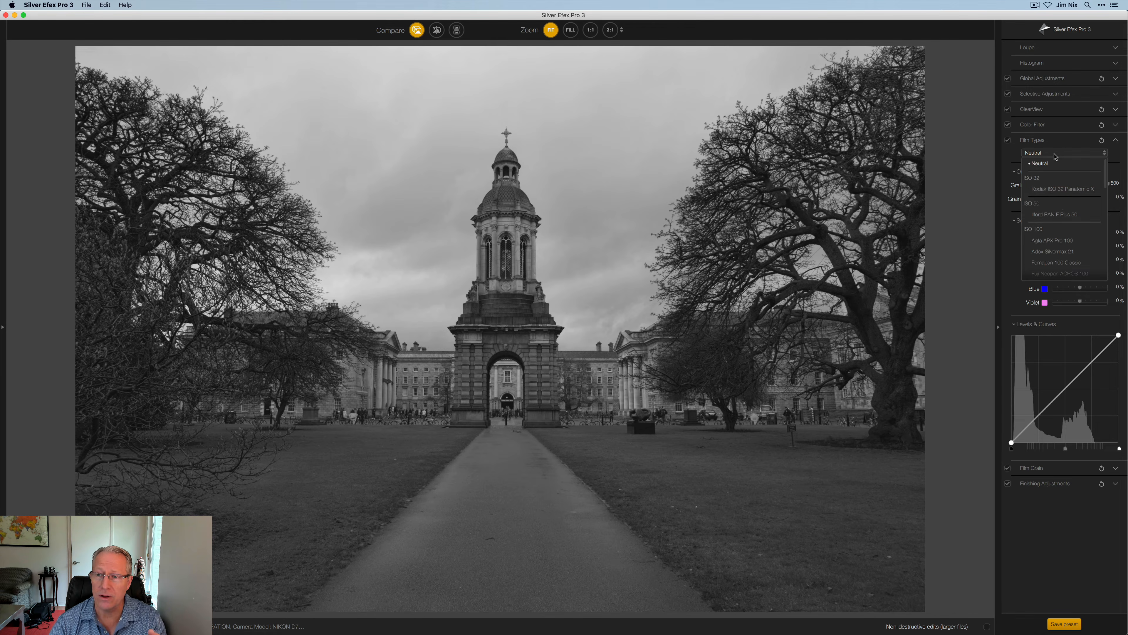
pyautogui.scroll(-8, 1057, 186)
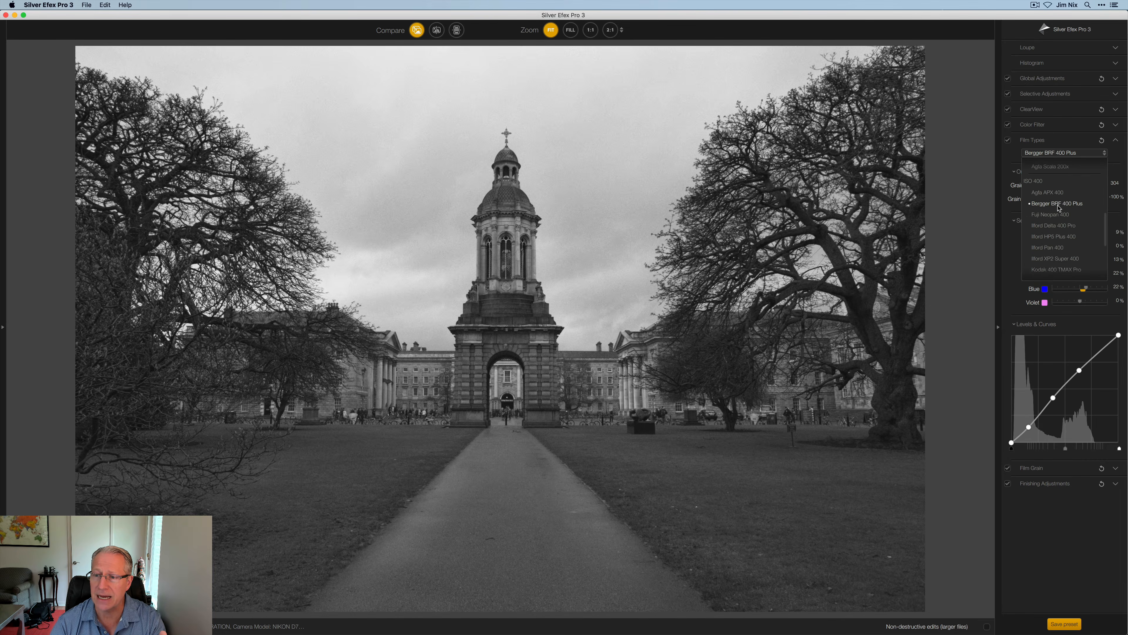
pyautogui.click(1046, 153)
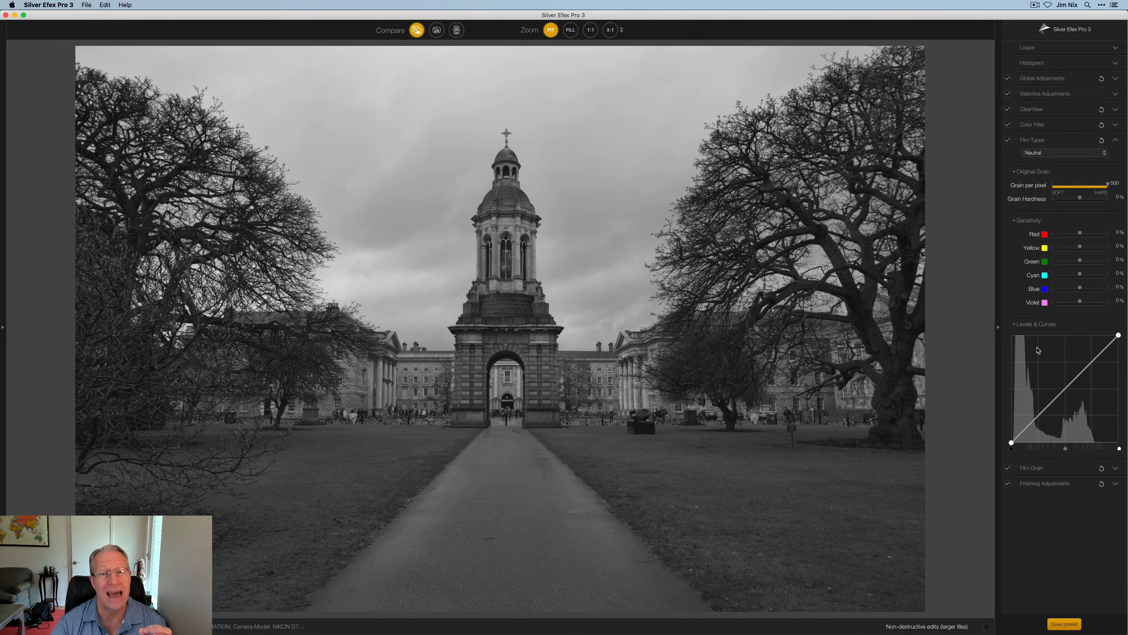
# Step: Preview the Ilford PAN F Plus 50 film and apply the Fomapan 100 Classic film type to the photo
pyautogui.click(1045, 153)
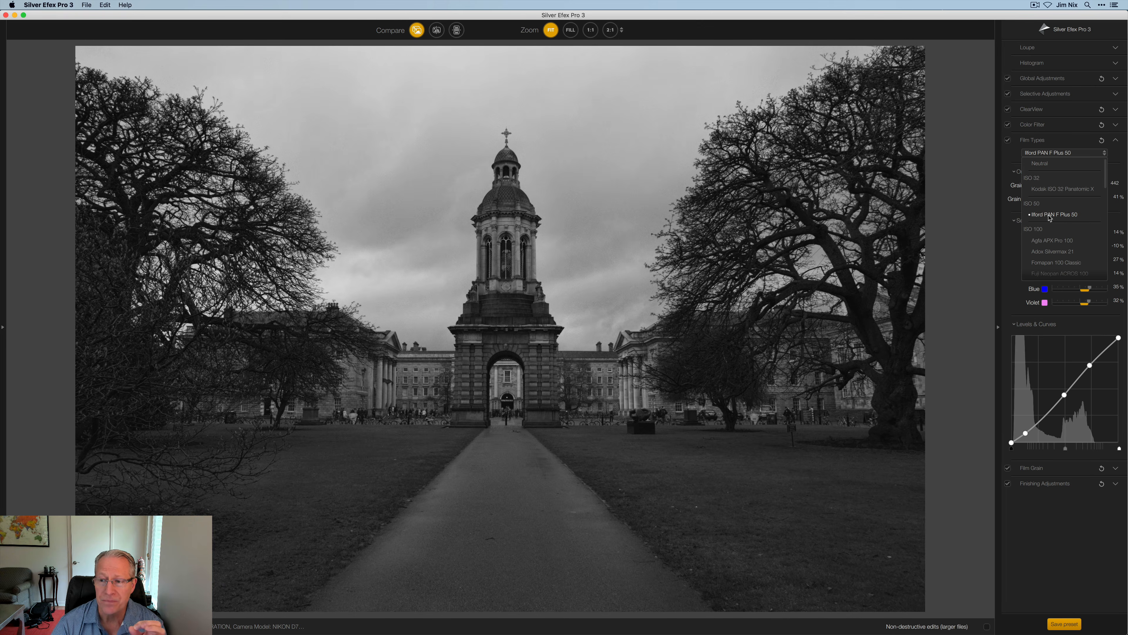
pyautogui.scroll(-2, 1060, 241)
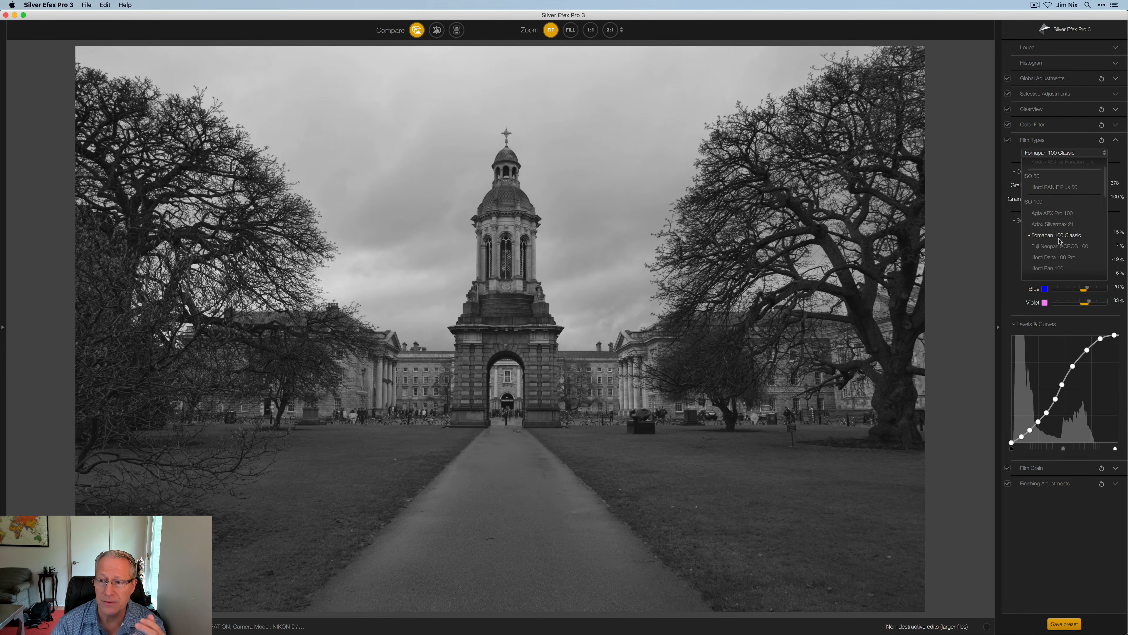
pyautogui.click(1060, 240)
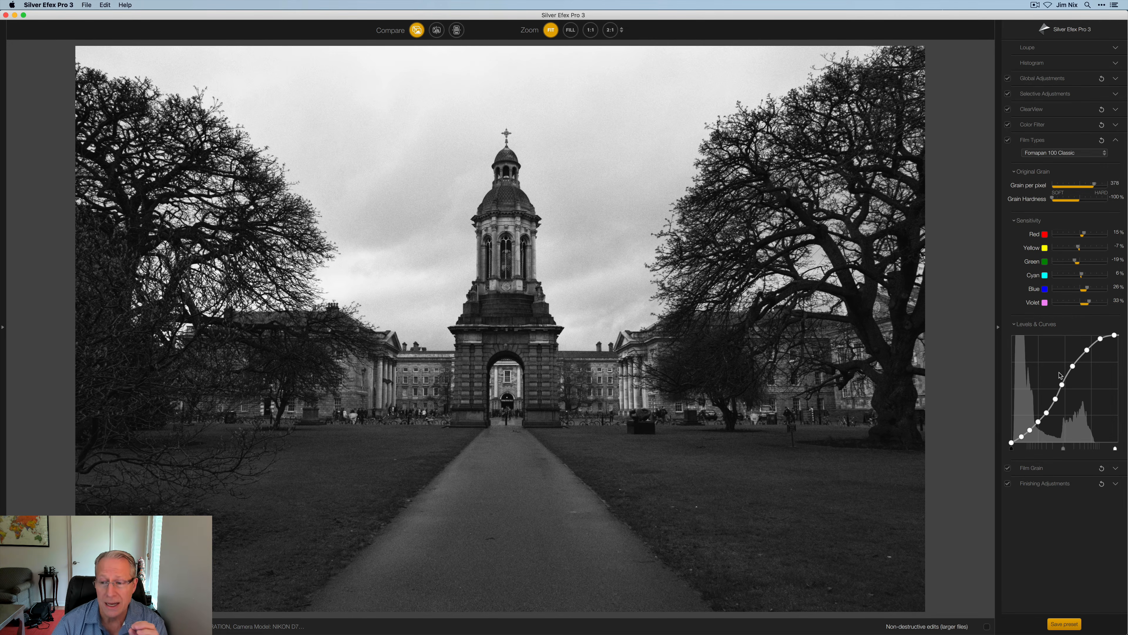
# Step: Try the Bergger BRF 400 Plus film type on the photo and reset Film Types
pyautogui.click(1062, 153)
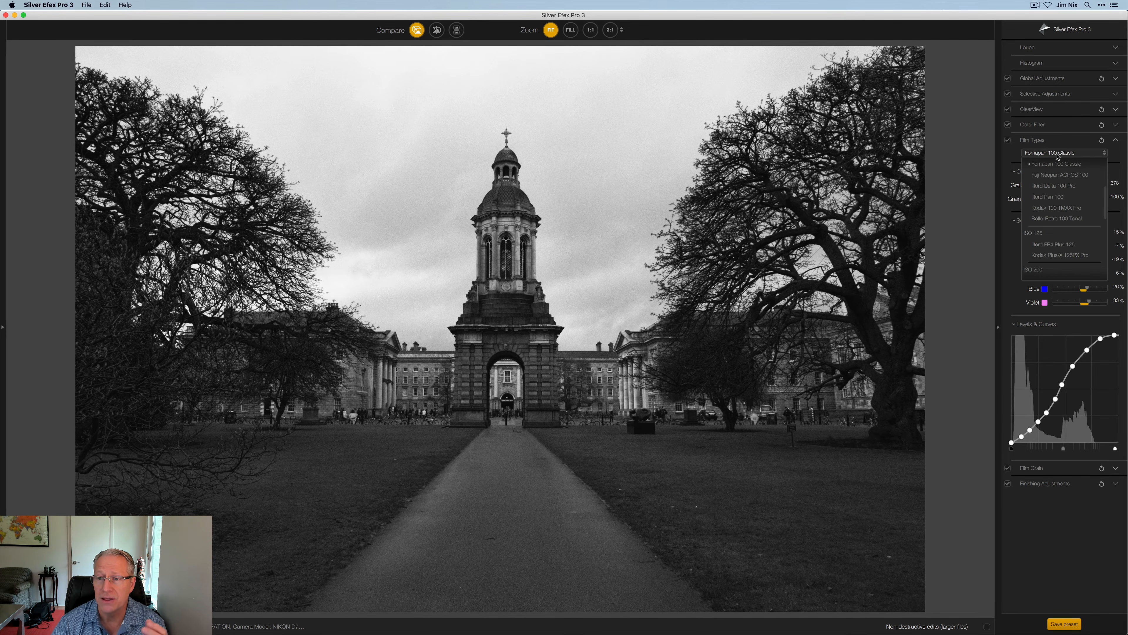
pyautogui.scroll(-8, 1057, 216)
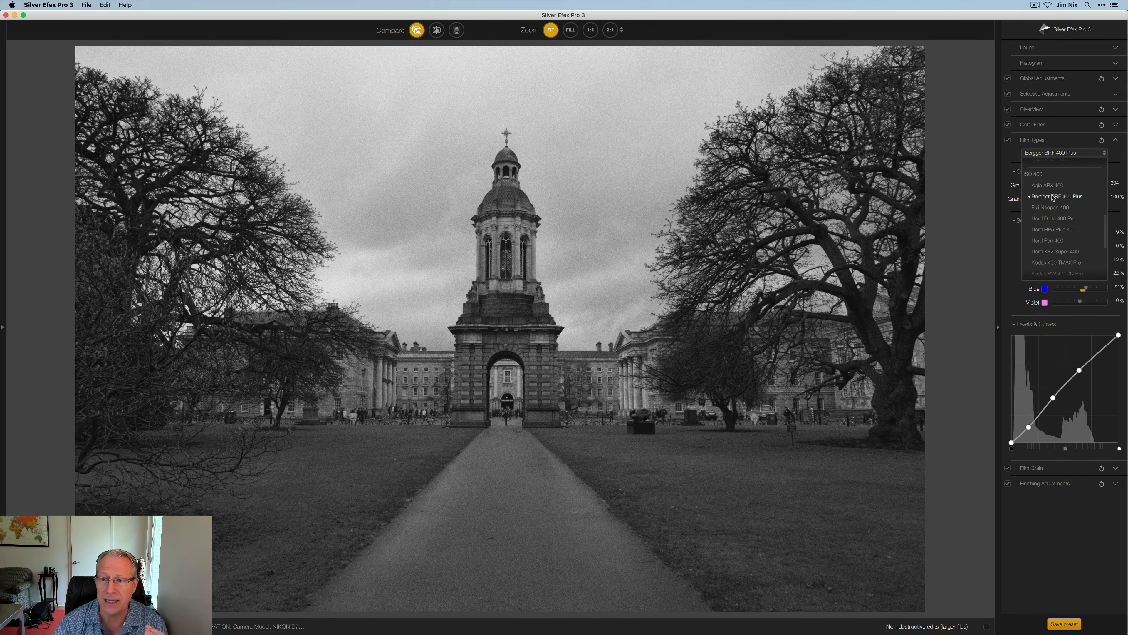
pyautogui.click(1052, 196)
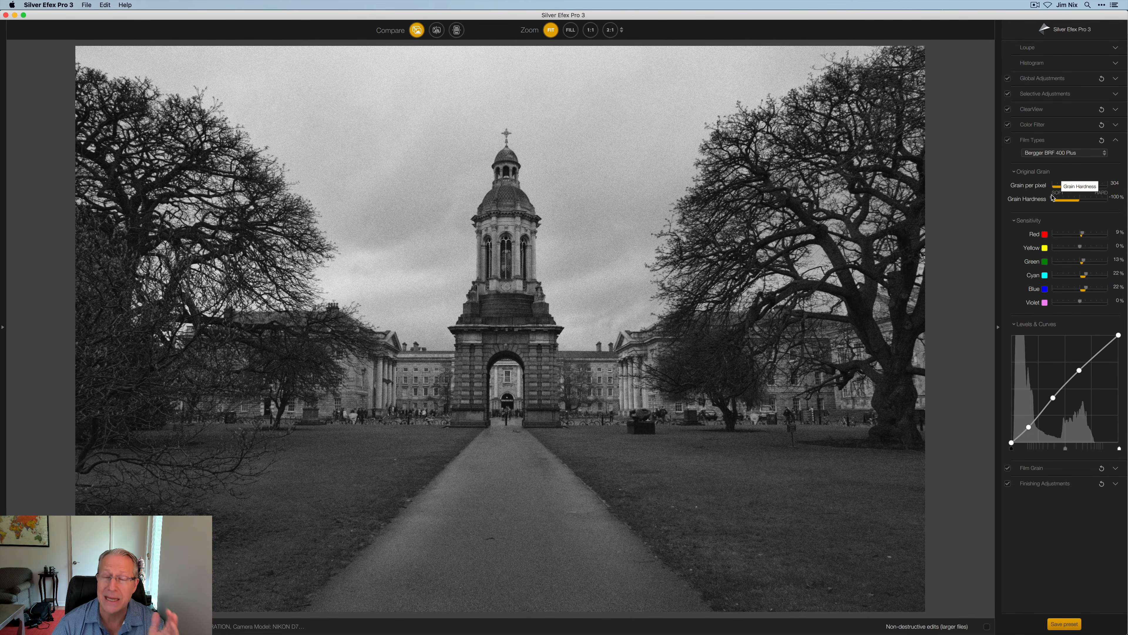
pyautogui.click(1102, 140)
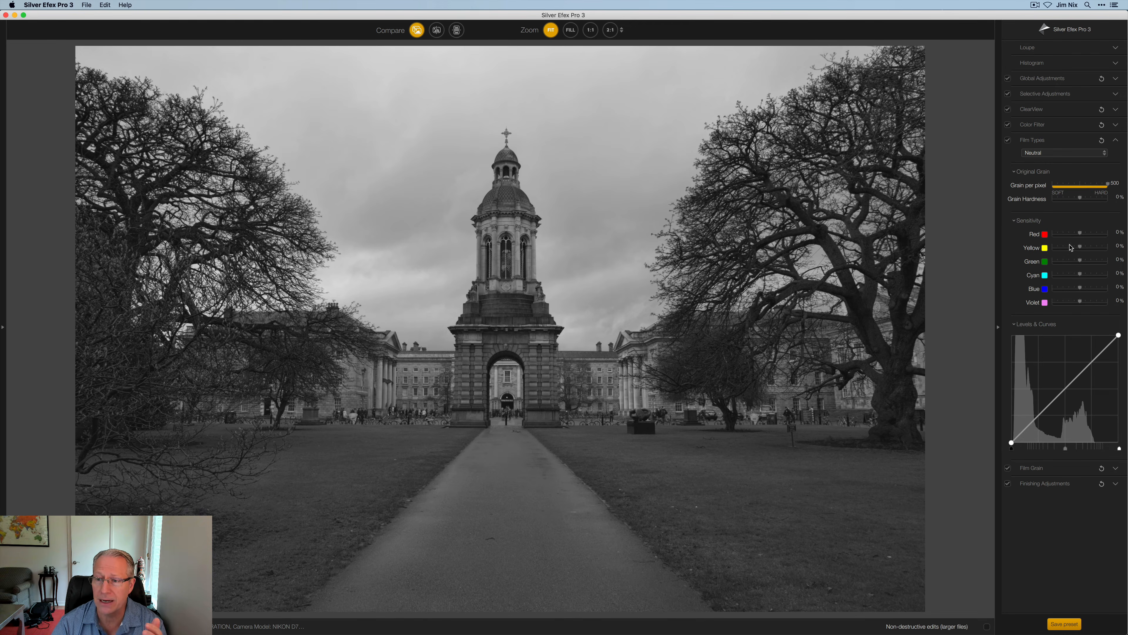
# Step: Try a green sensitivity of -100% with an S-shaped curve in Levels & Curves, and reset and collapse Film Types
pyautogui.moveTo(1080, 262); pyautogui.dragTo(1039, 268)
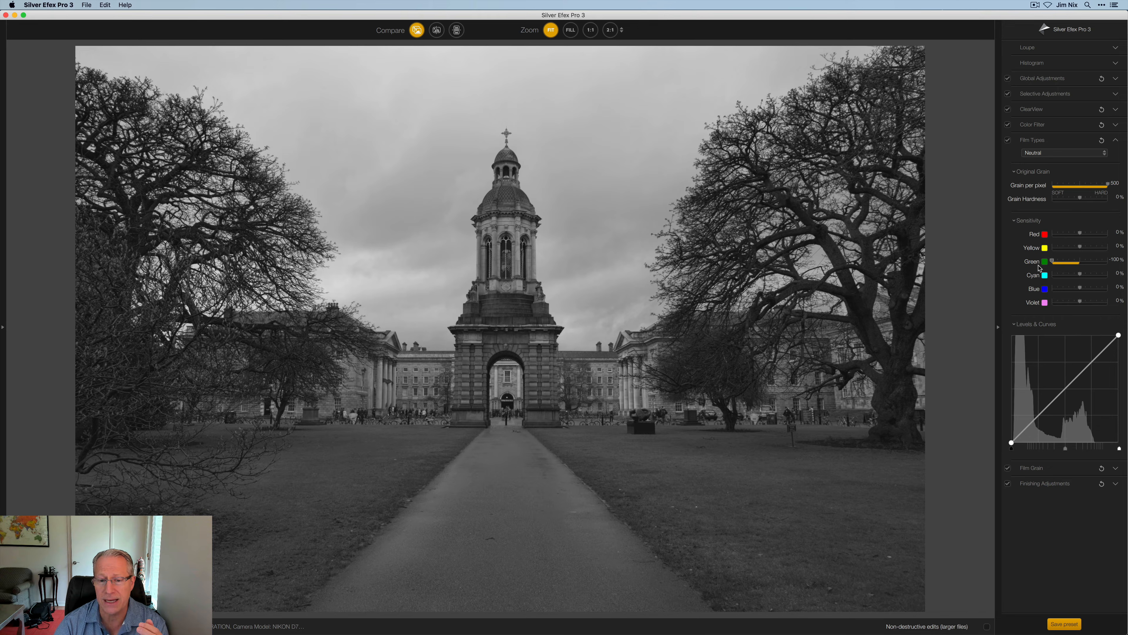
pyautogui.moveTo(1084, 370); pyautogui.dragTo(1036, 428)
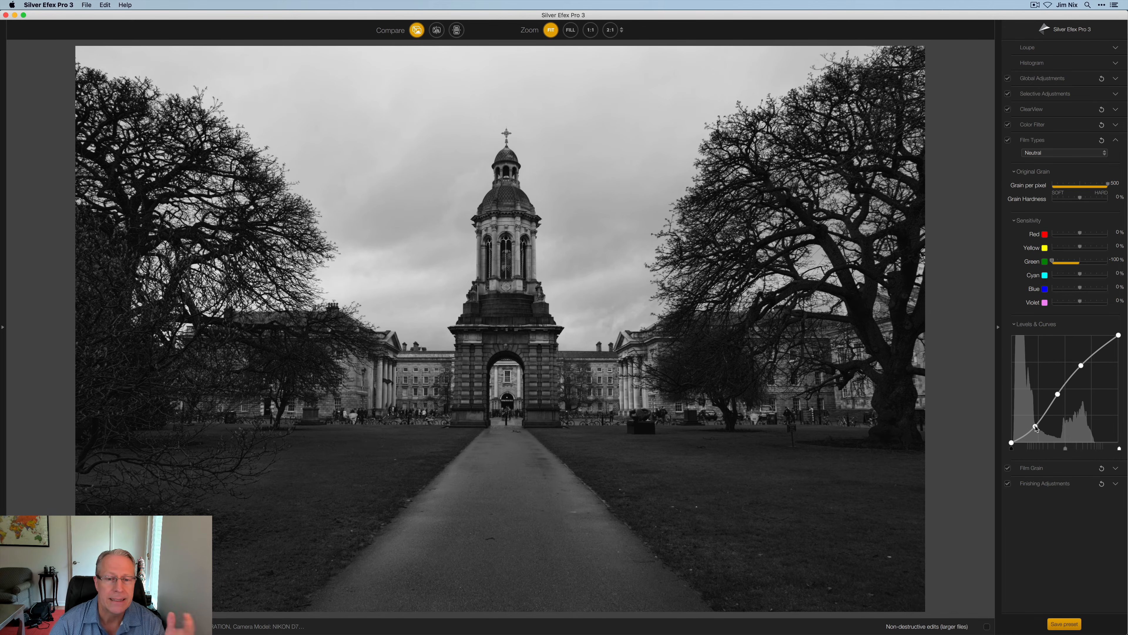
pyautogui.click(1101, 140)
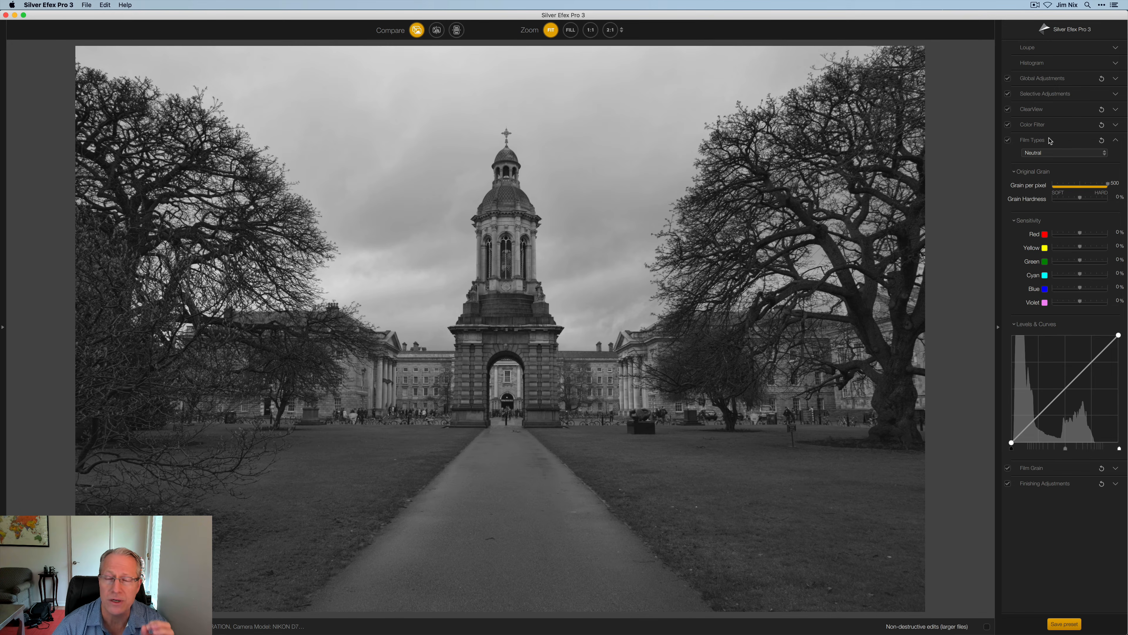
pyautogui.click(1050, 141)
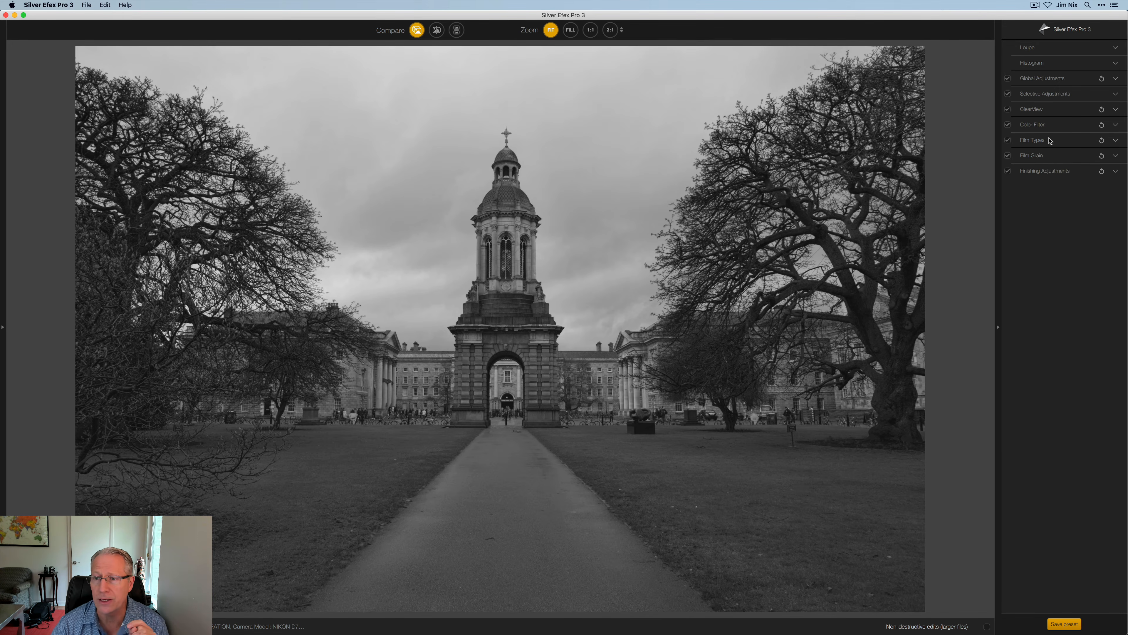
# Step: Browse the Film Grain films, including AgfaAPX100 and KodakBW400CN, keeping the Original grain
pyautogui.click(1046, 156)
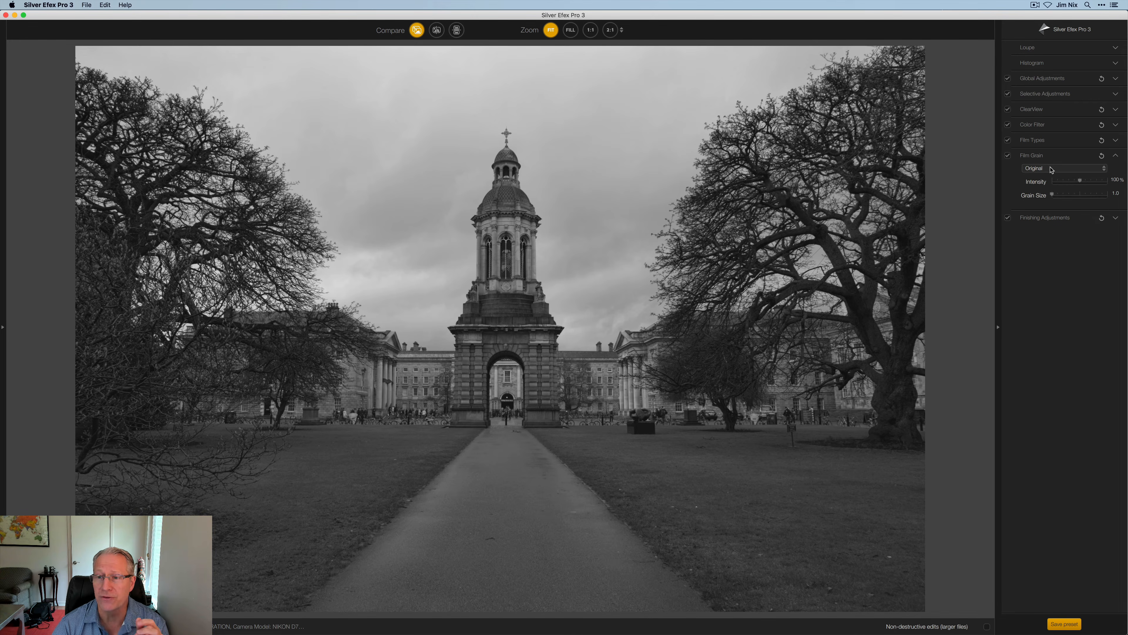
pyautogui.click(1052, 169)
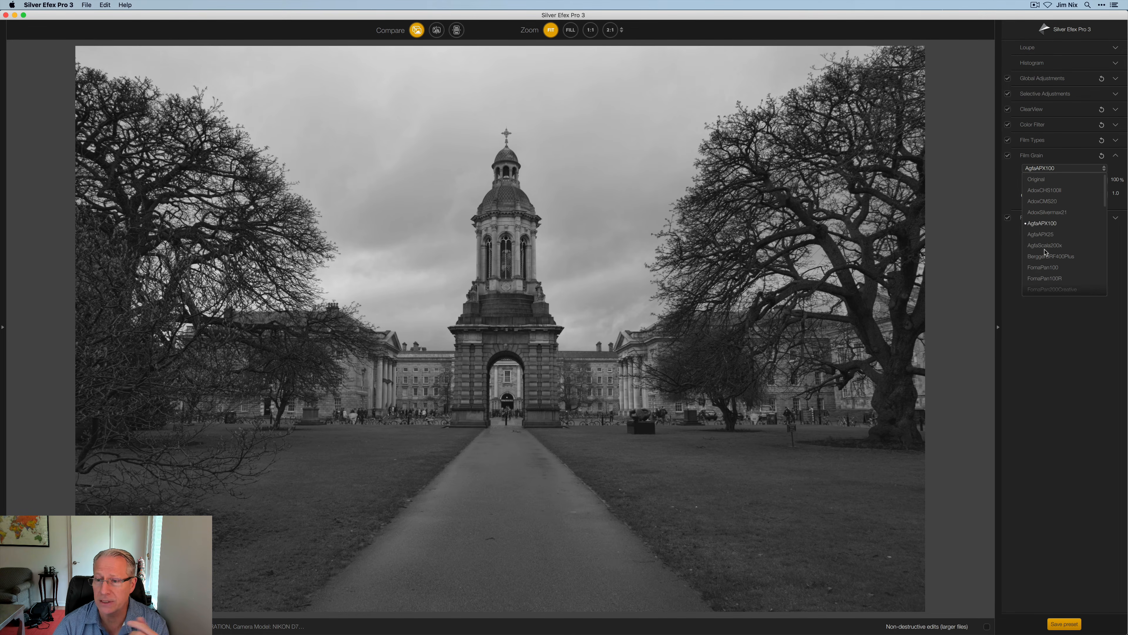
pyautogui.scroll(-5, 1042, 267)
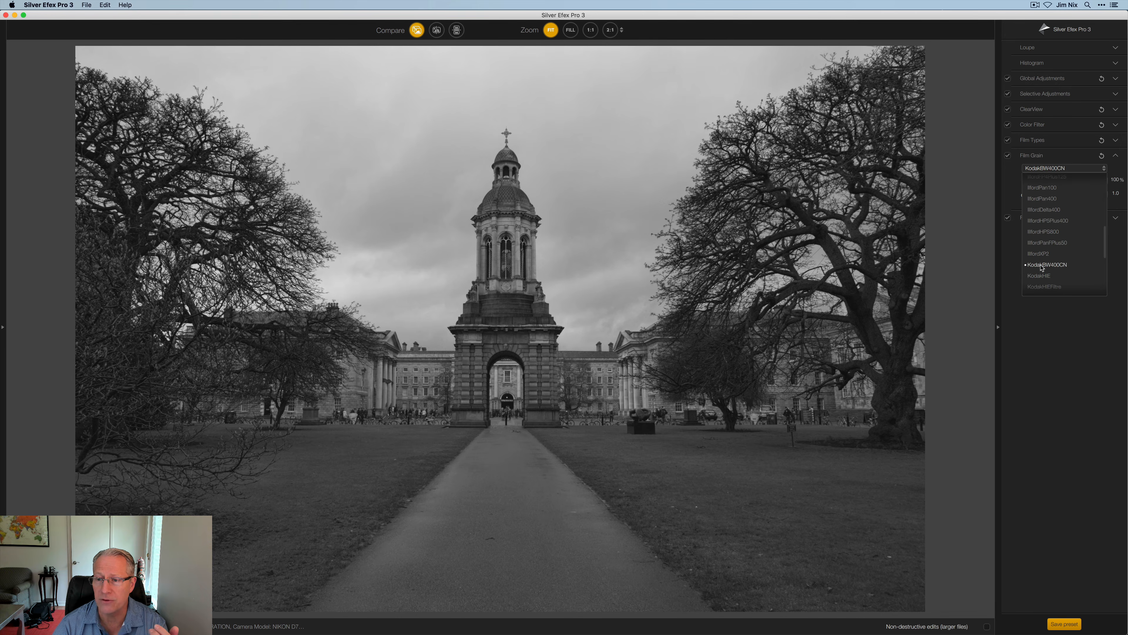
pyautogui.press('Escape')
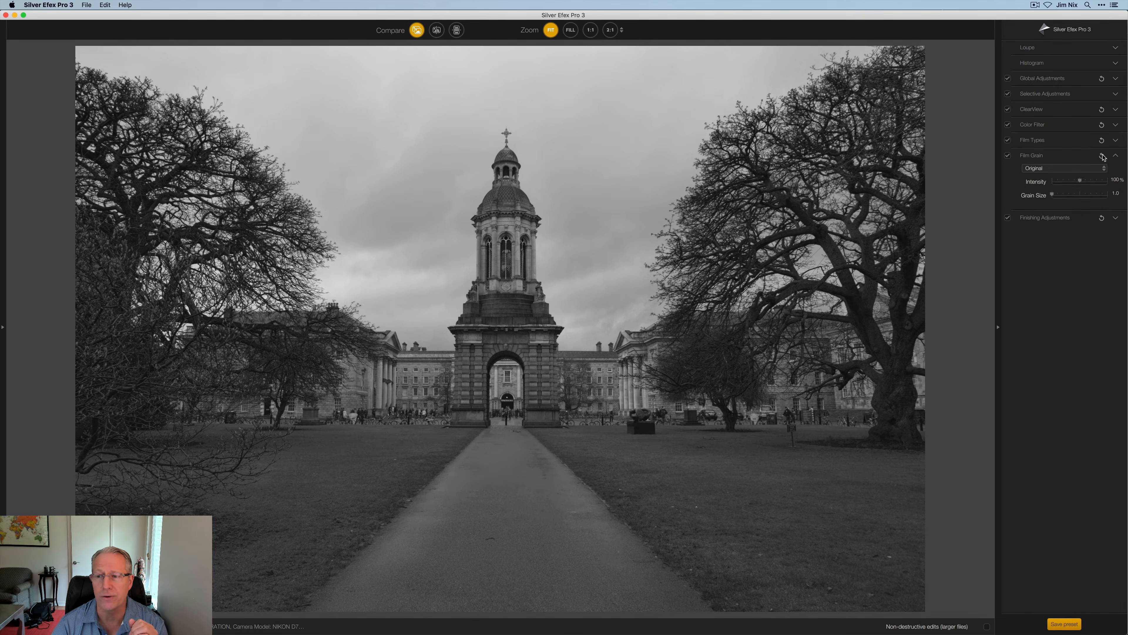
# Step: Show the Finishing Adjustments and apply Selenium toning preset 4 to the photo
pyautogui.click(1045, 218)
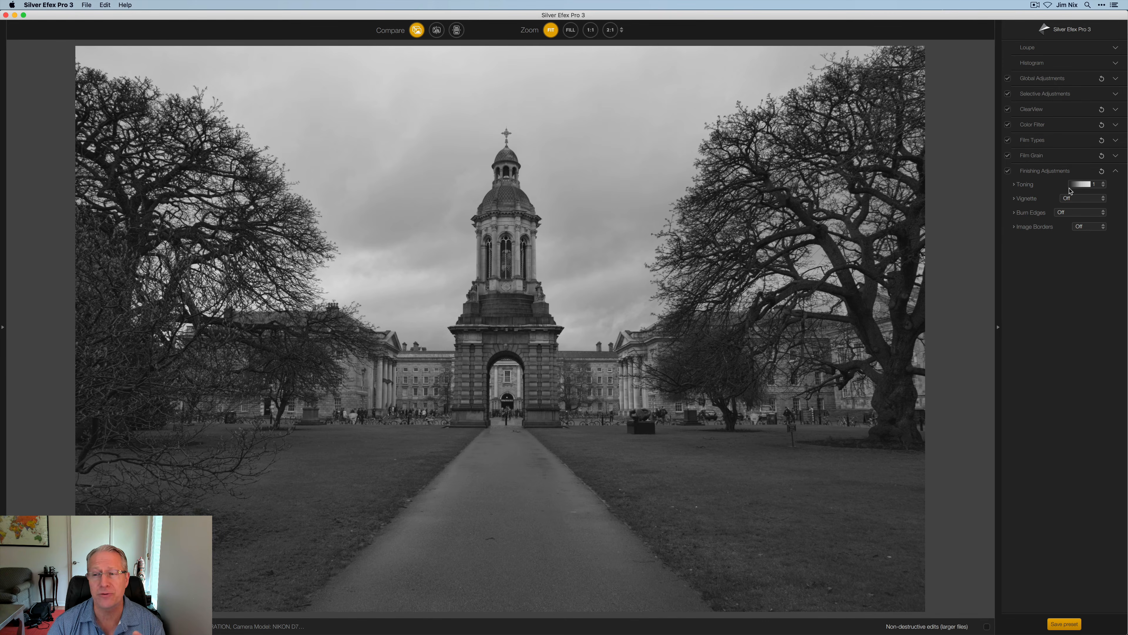
pyautogui.click(1102, 185)
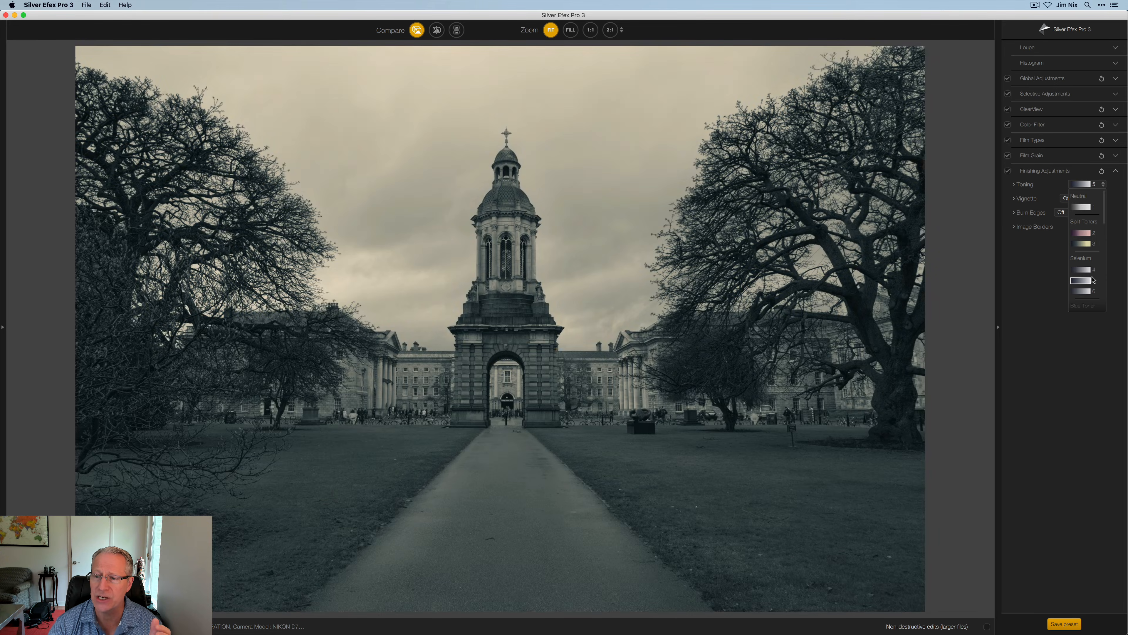
pyautogui.click(1093, 278)
pyautogui.click(1089, 270)
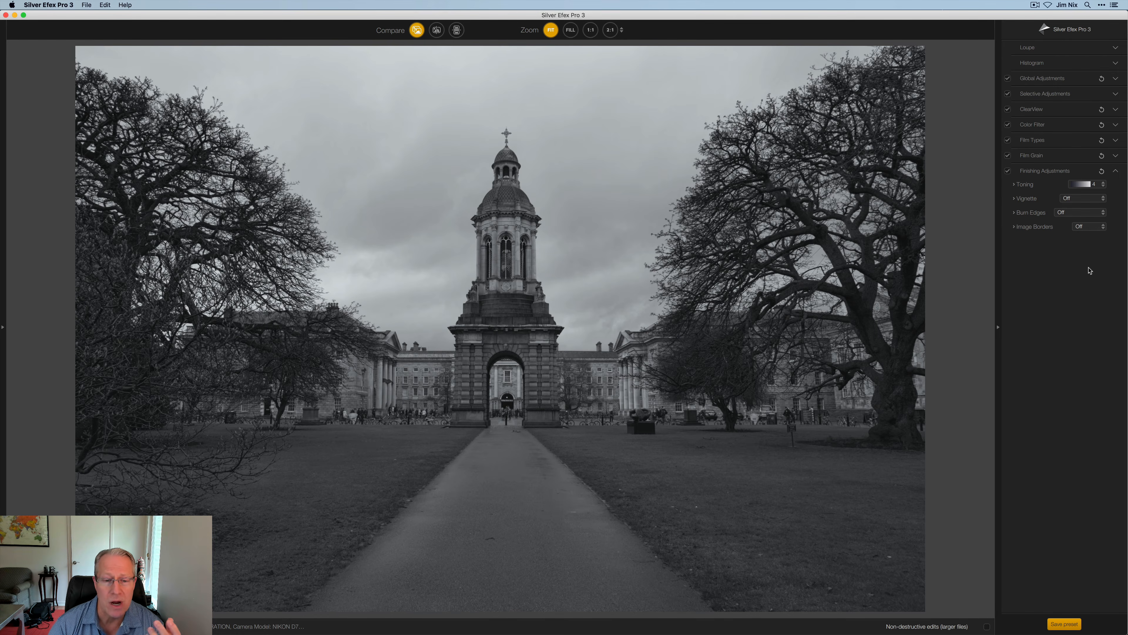
# Step: Preview the Cyanotype, Sepia and Blue Toner toning presets on the photo, keeping toning preset 4
pyautogui.click(1101, 185)
pyautogui.scroll(-5, 1088, 232)
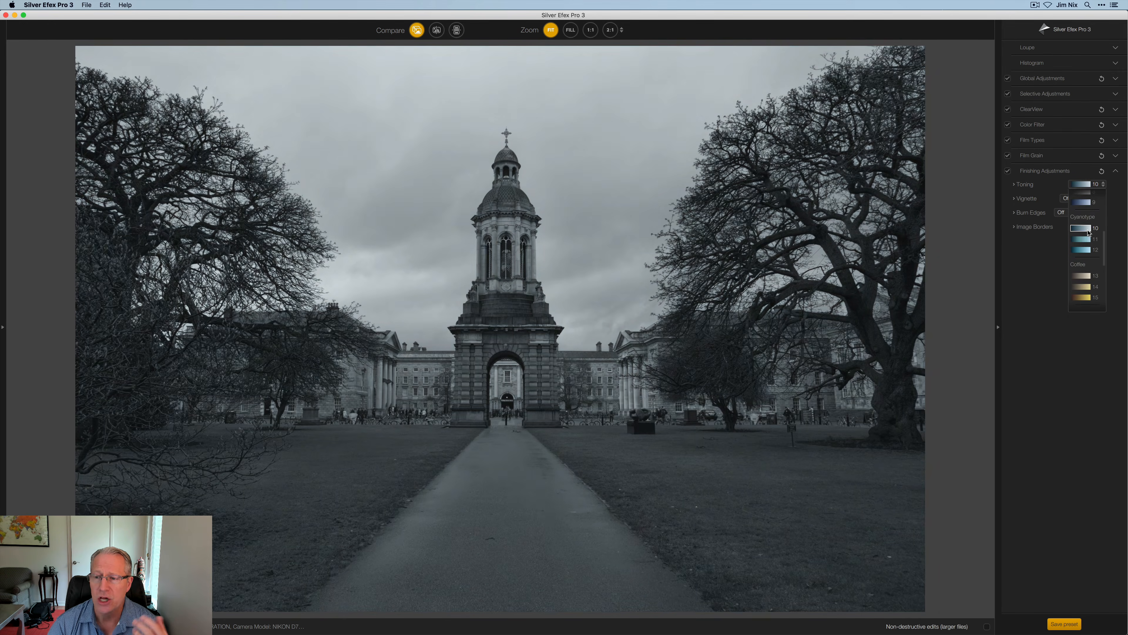
pyautogui.scroll(-2, 1089, 232)
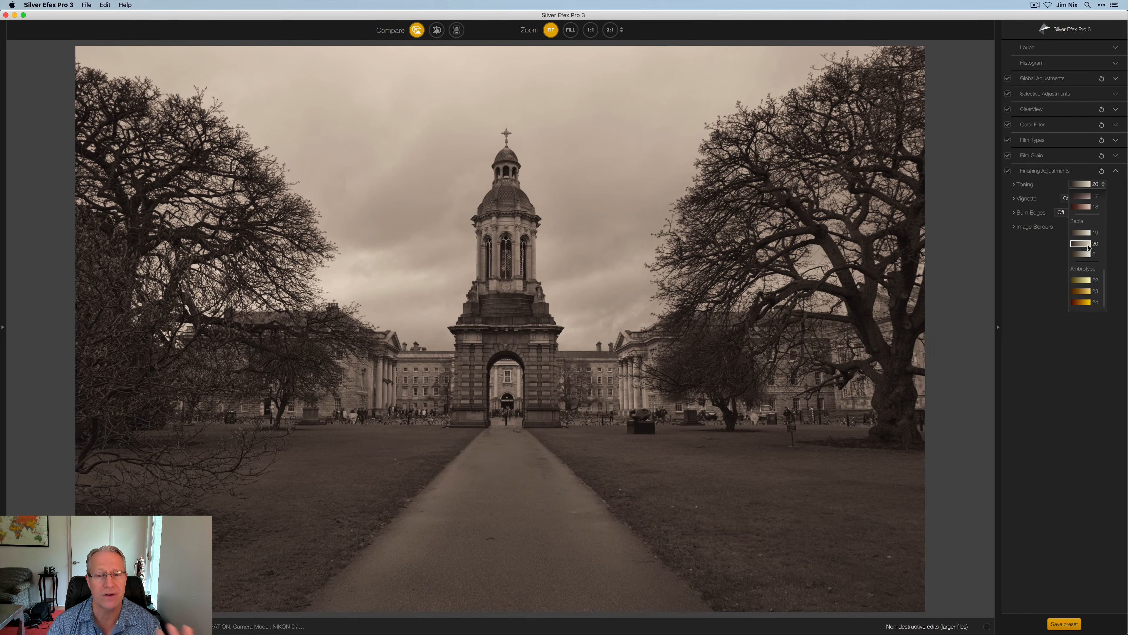
pyautogui.scroll(6, 1088, 248)
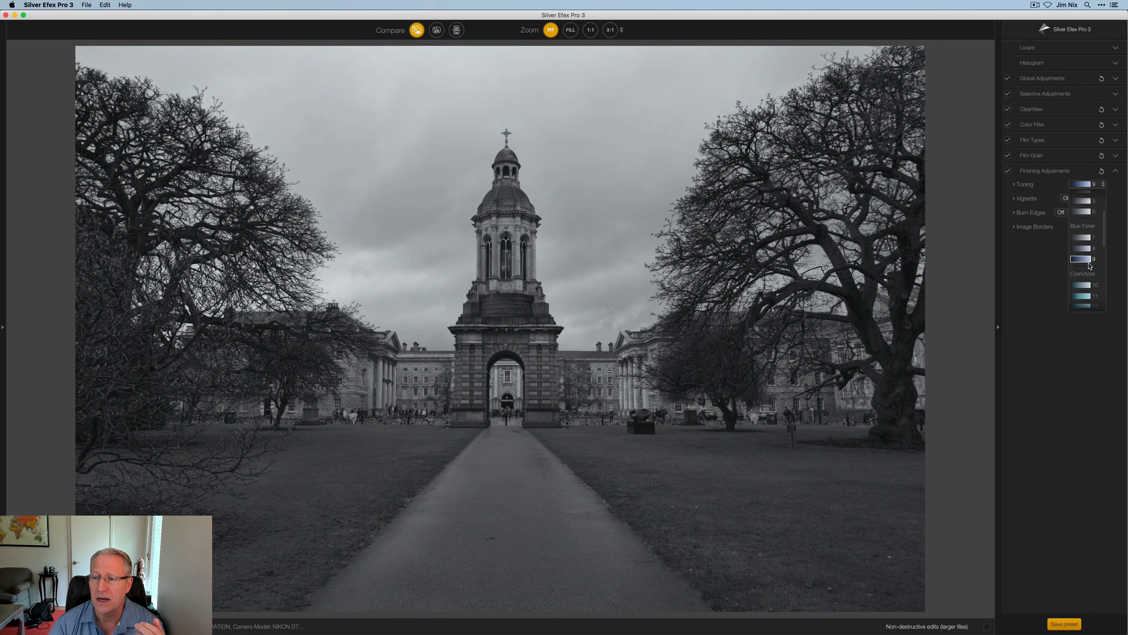
pyautogui.click(1119, 196)
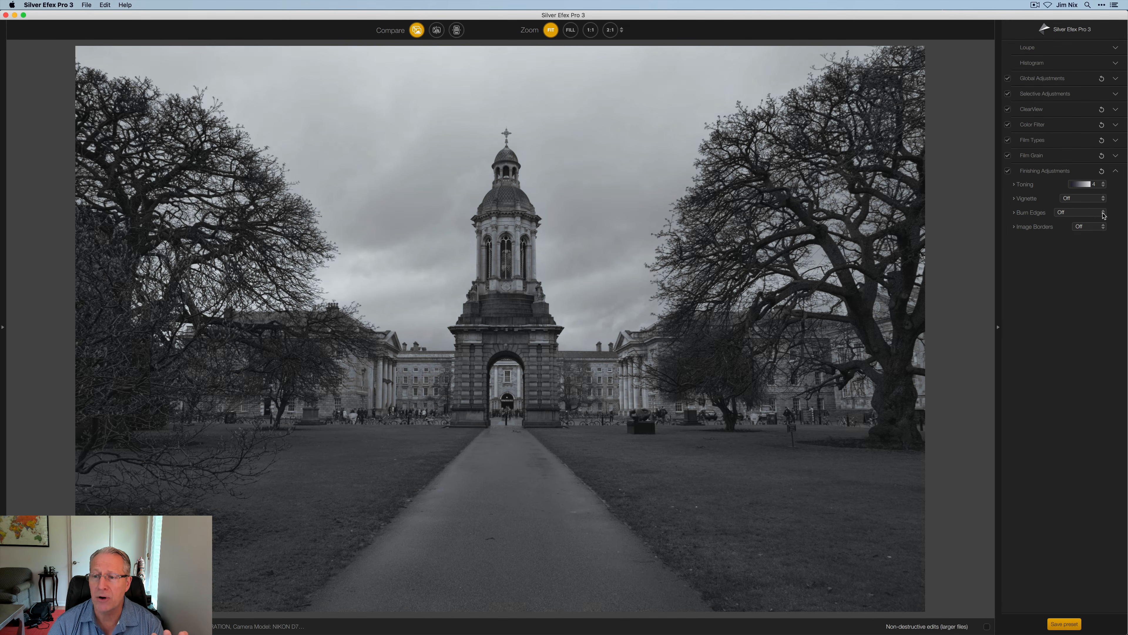
# Step: Preview image borders such as Type 7 around the photo, leaving the borders off
pyautogui.click(1103, 227)
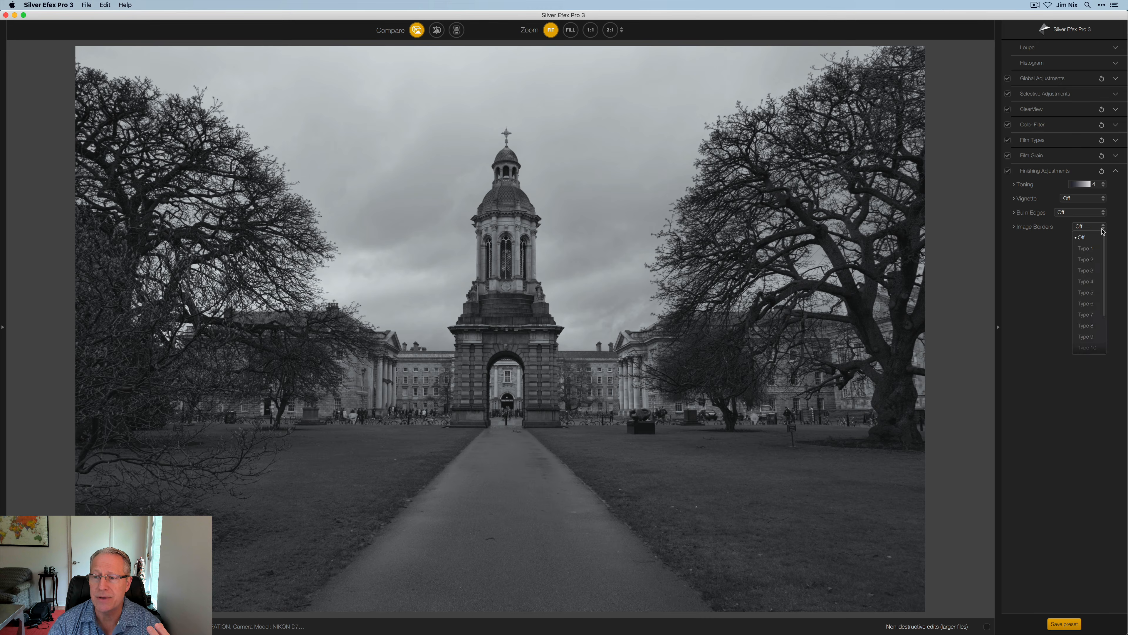
pyautogui.click(1085, 314)
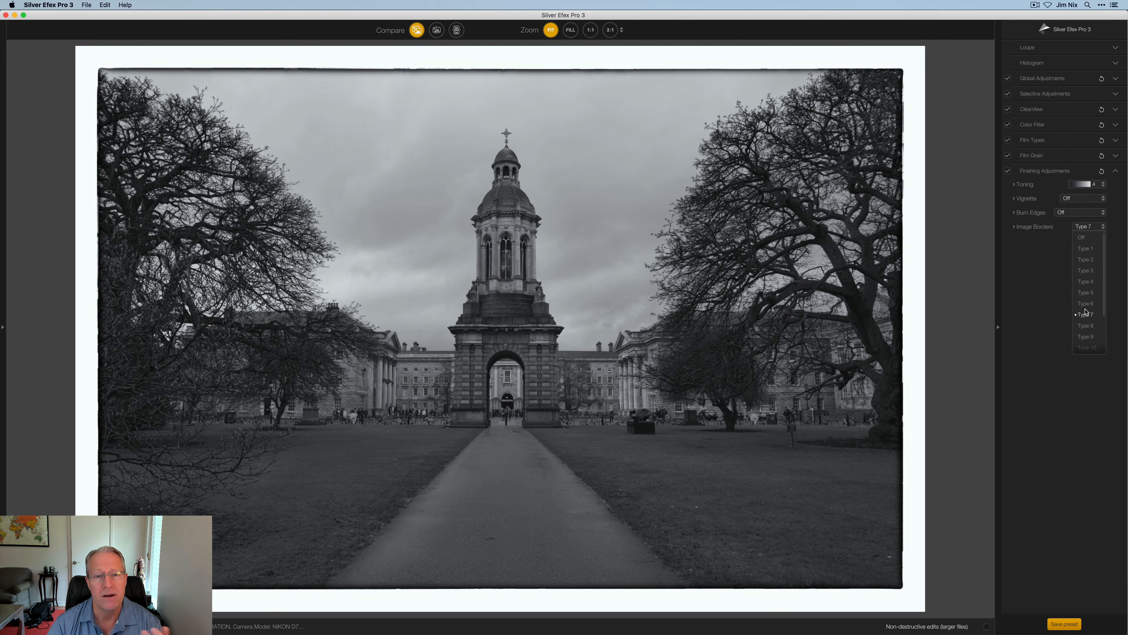
pyautogui.scroll(-4, 1086, 312)
pyautogui.click(1119, 270)
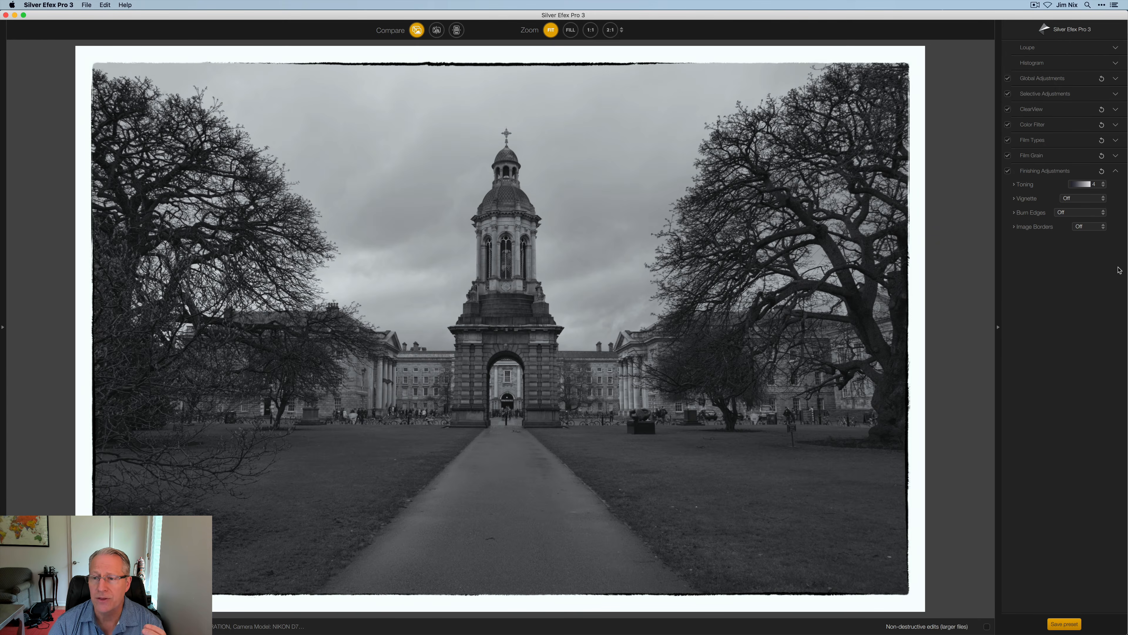
# Step: Show the detailed toning controls and try Neutral toning preset 1 on the photo
pyautogui.click(1014, 185)
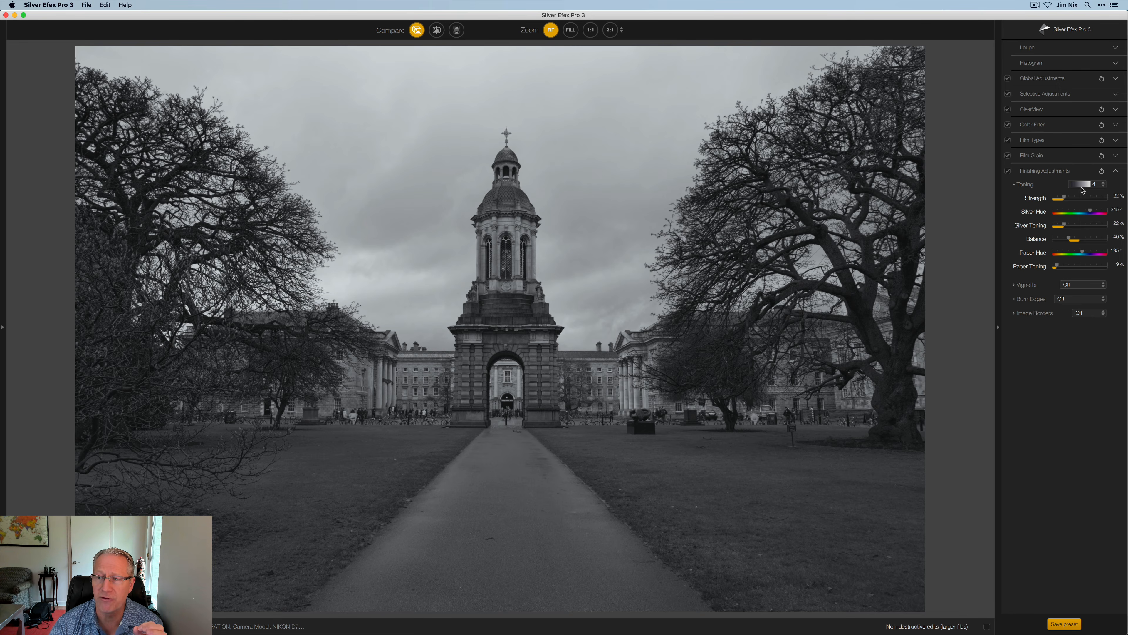
pyautogui.click(1101, 186)
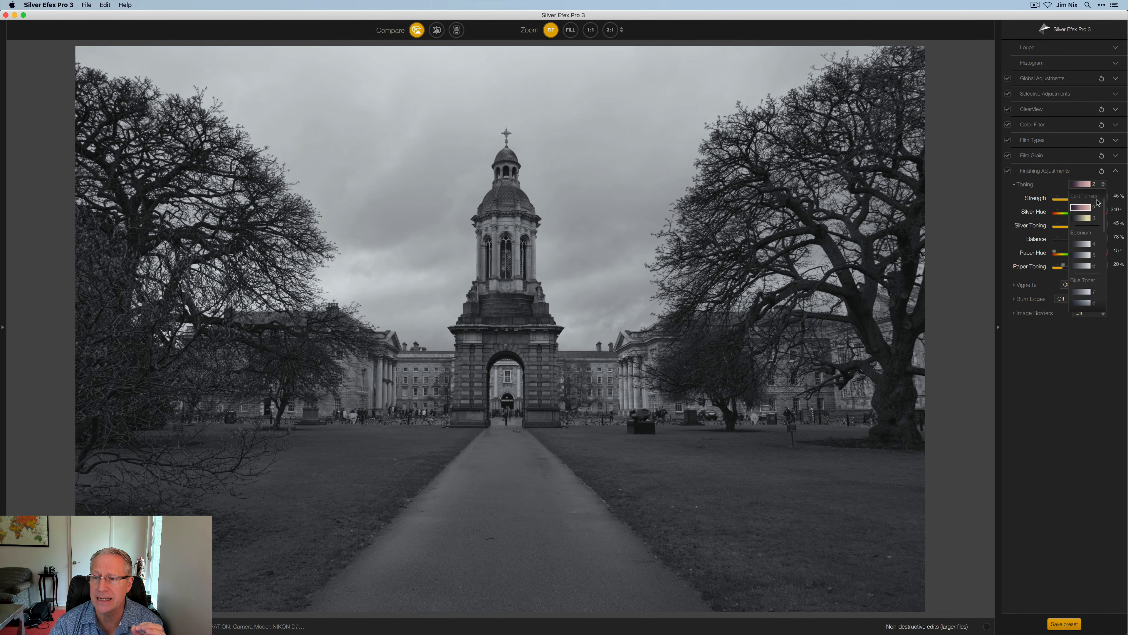
pyautogui.scroll(2, 1095, 202)
pyautogui.click(1088, 208)
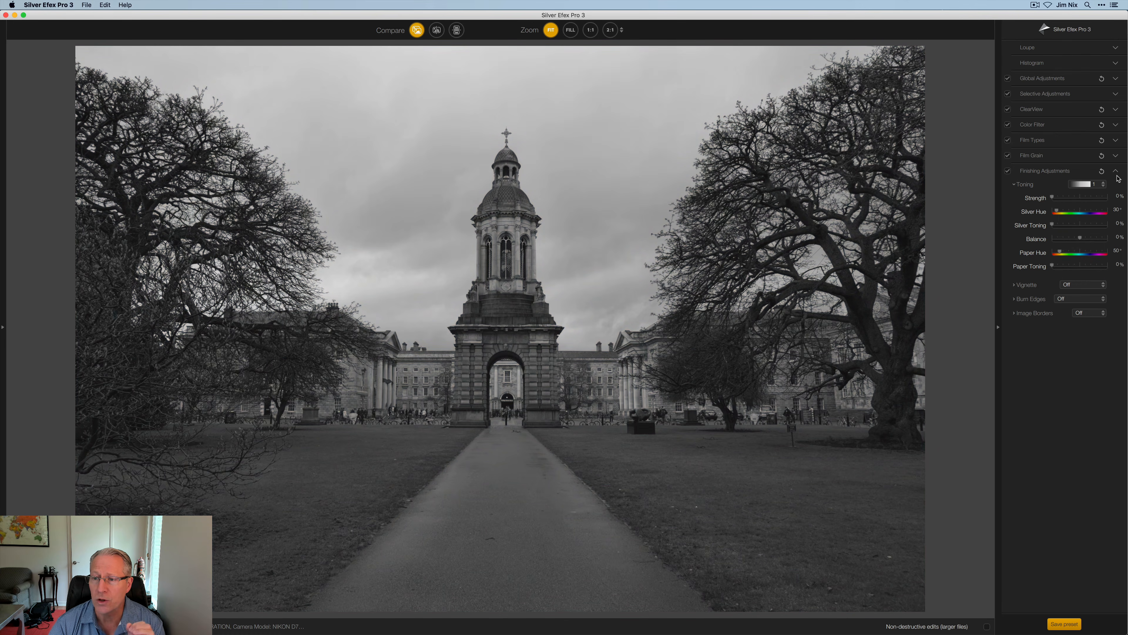
# Step: Apply Selenium toning preset 4 to the photo and set the toning strength to 12%
pyautogui.click(1103, 186)
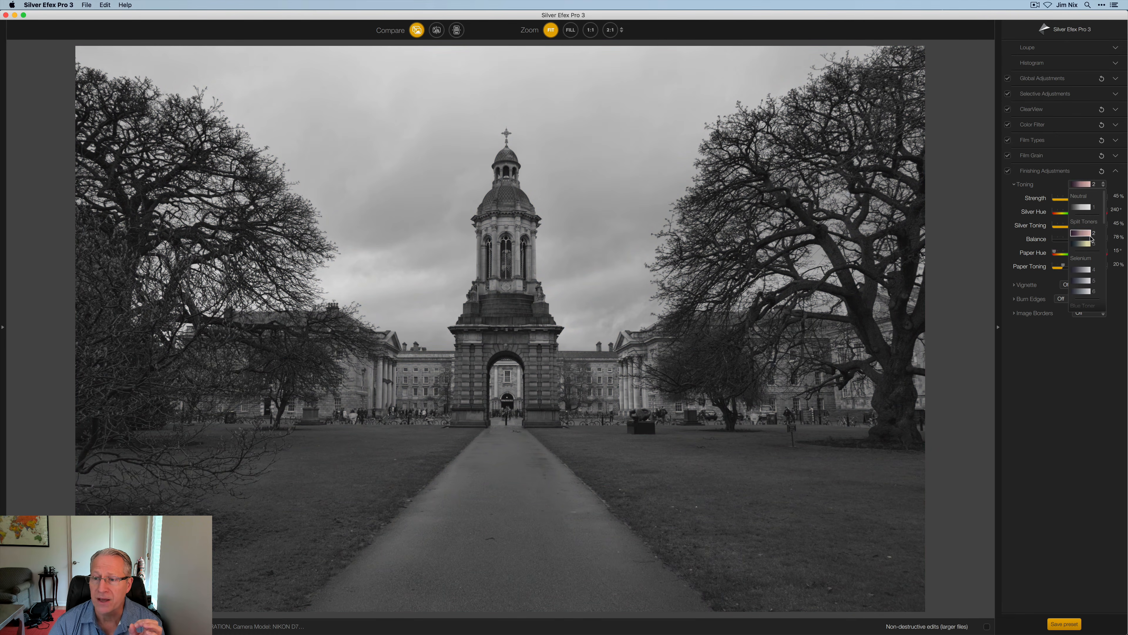
pyautogui.click(1087, 271)
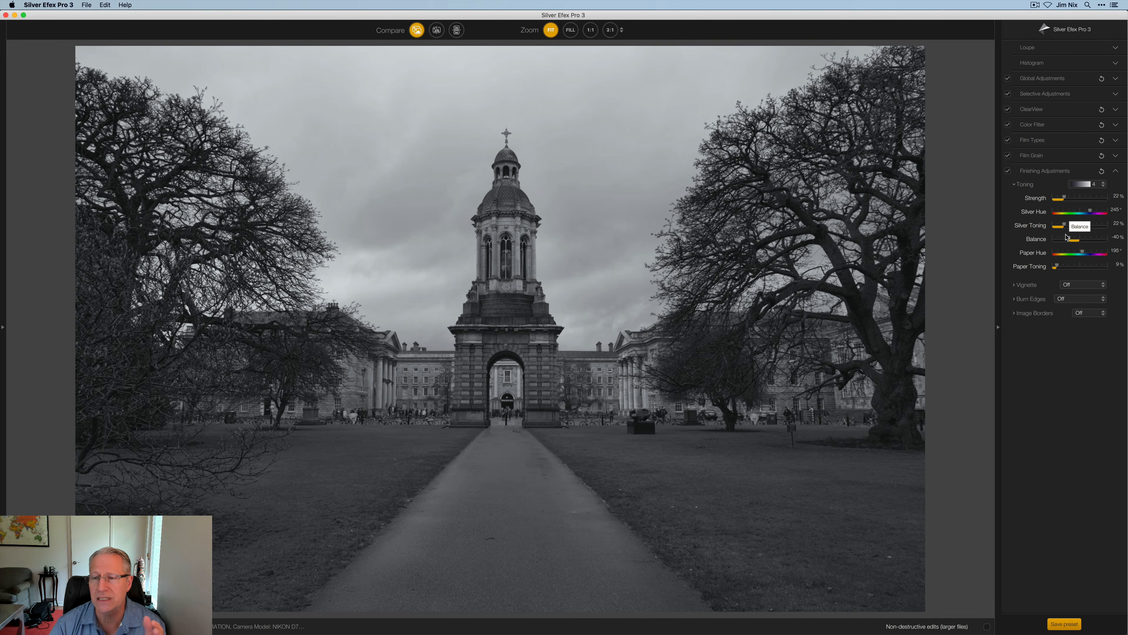
pyautogui.moveTo(1064, 198); pyautogui.dragTo(1062, 204)
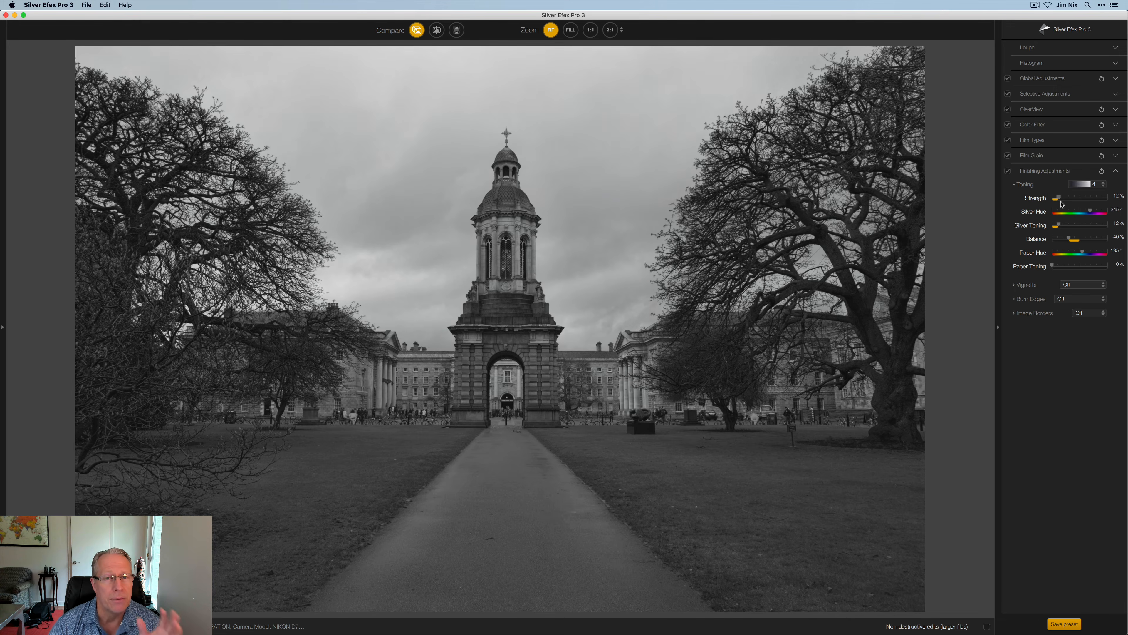
# Step: Show the detailed settings for Vignette, Burn Edges and Image Borders in the finishing adjustments
pyautogui.click(1014, 285)
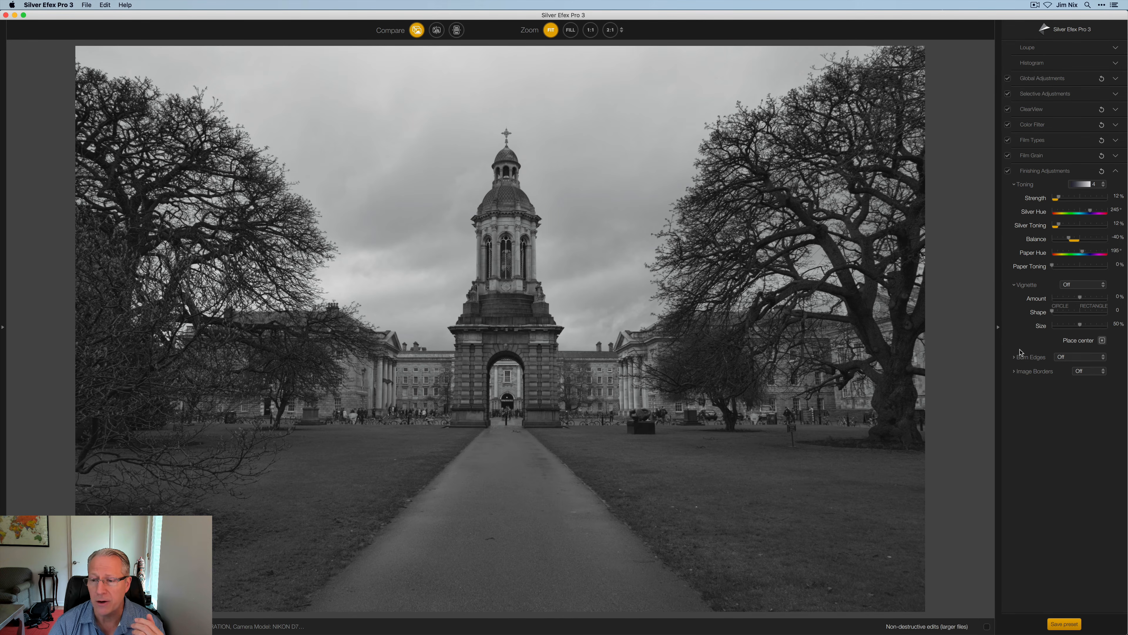
pyautogui.click(1016, 358)
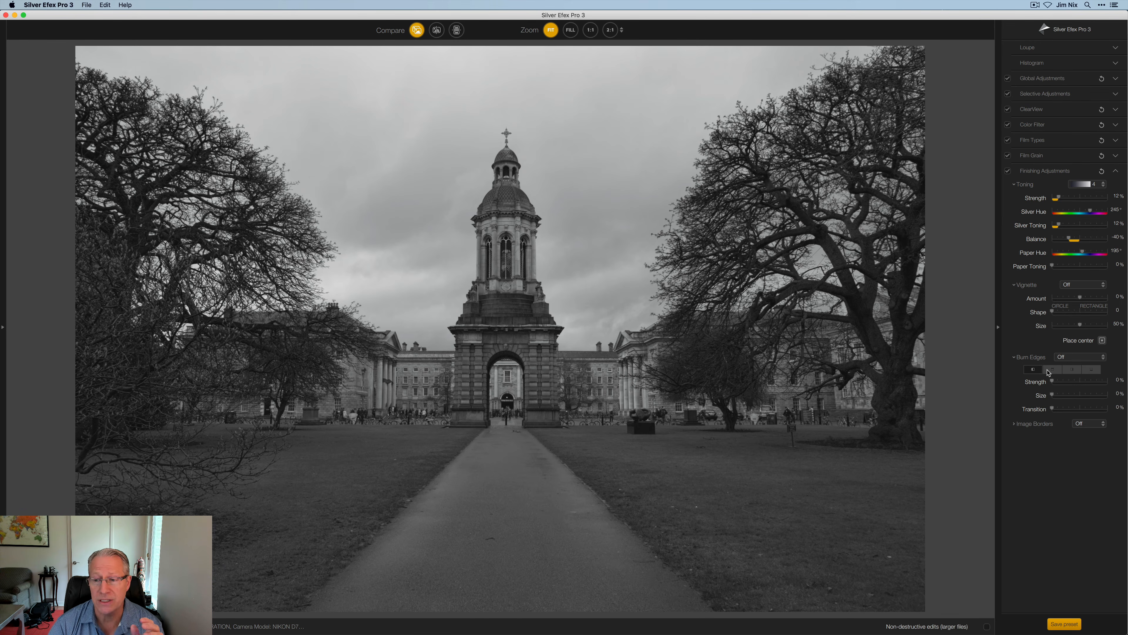
pyautogui.click(1017, 424)
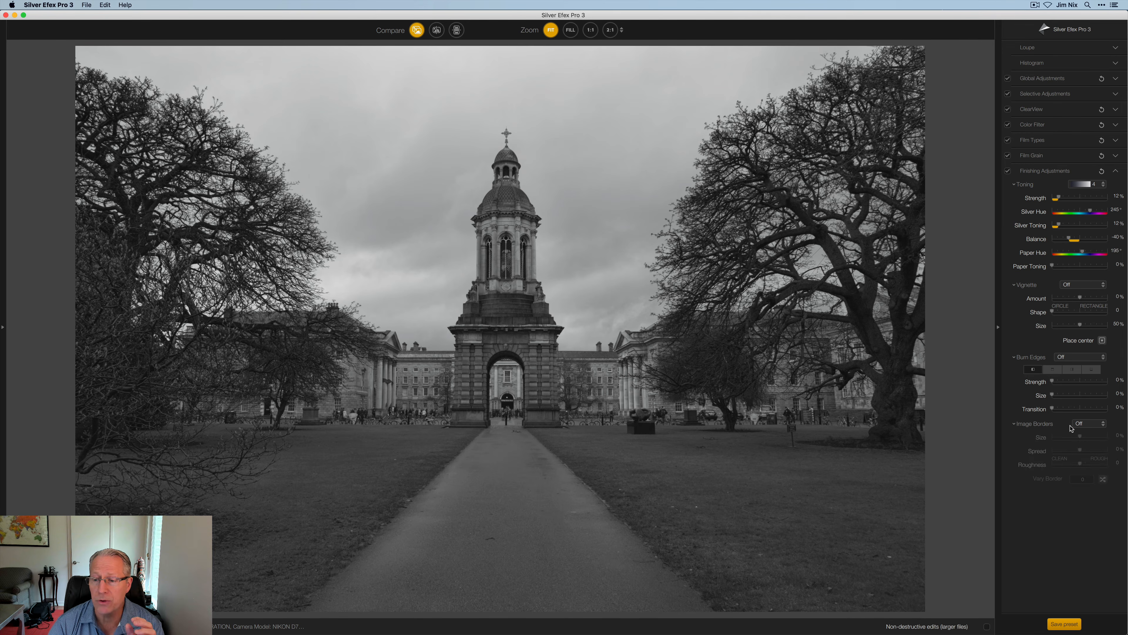
# Step: Add a Type 8 image border around the photo with size -32% and spread -66%
pyautogui.click(1080, 425)
pyautogui.scroll(-3, 1085, 491)
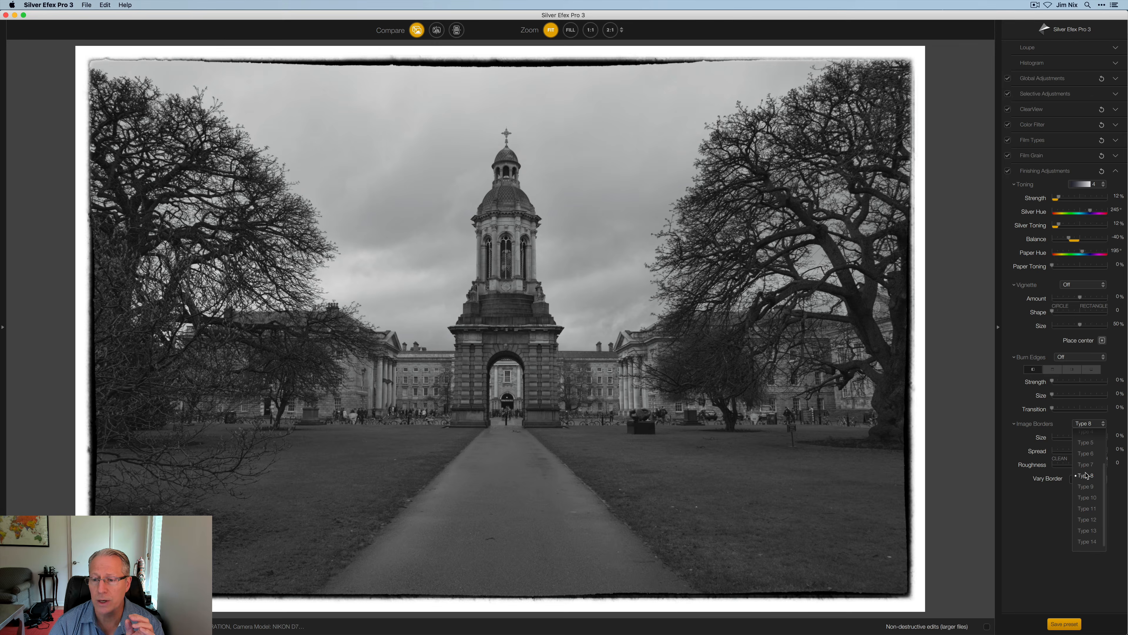
pyautogui.click(1085, 475)
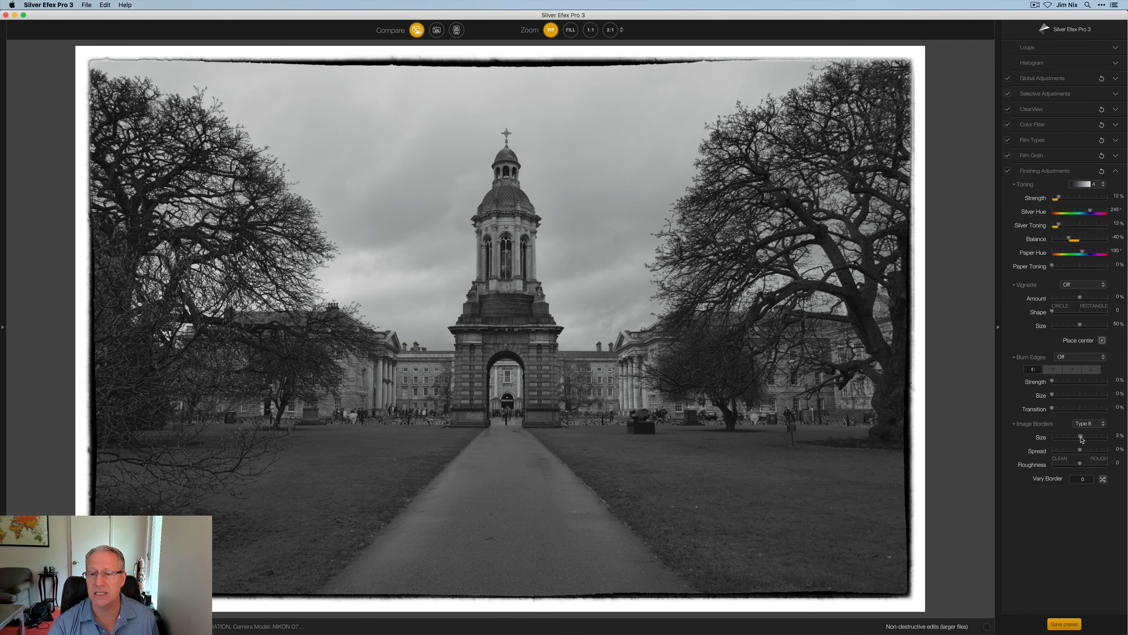
pyautogui.moveTo(1081, 439)
pyautogui.mouseDown()
pyautogui.moveTo(1066, 440)
pyautogui.moveTo(1080, 439)
pyautogui.mouseUp()
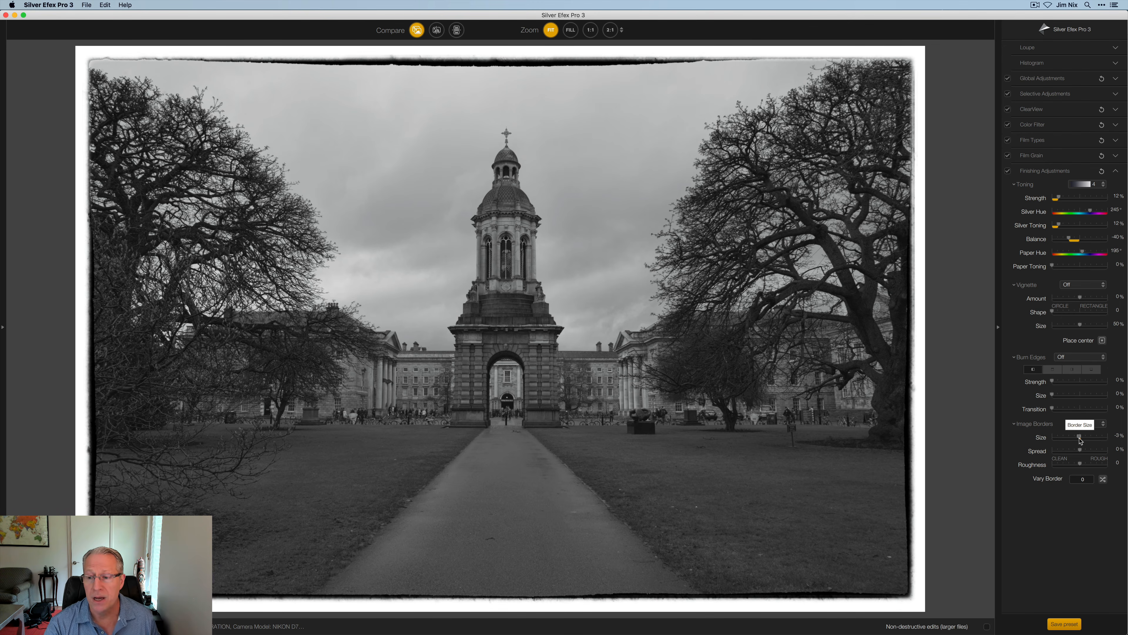
pyautogui.moveTo(1080, 440); pyautogui.dragTo(1078, 440)
pyautogui.moveTo(1075, 440); pyautogui.dragTo(1062, 451)
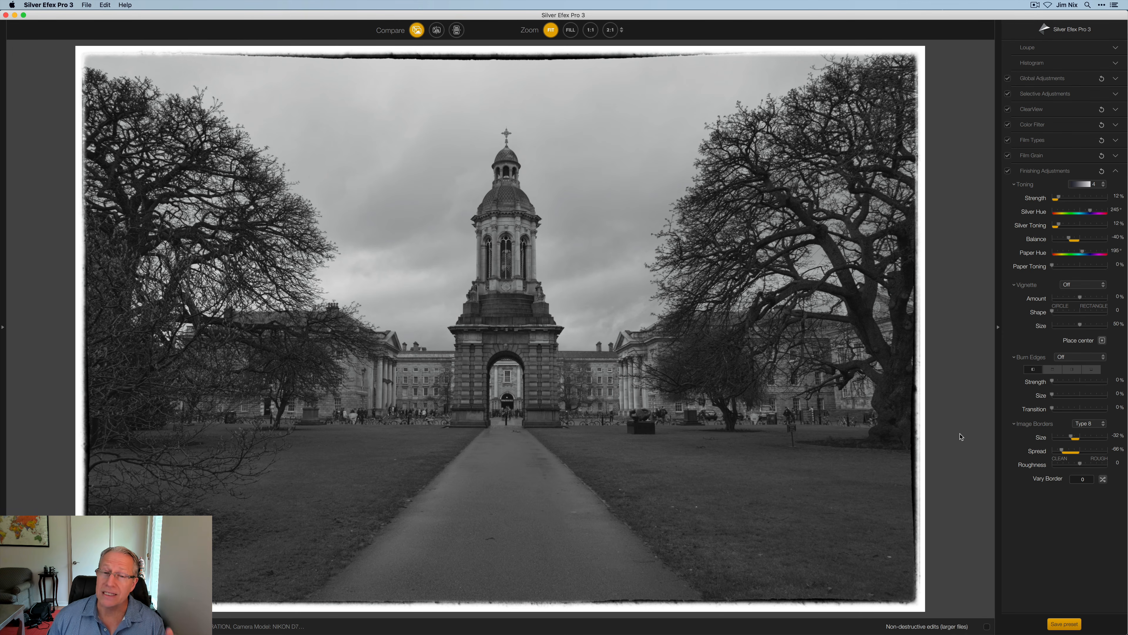